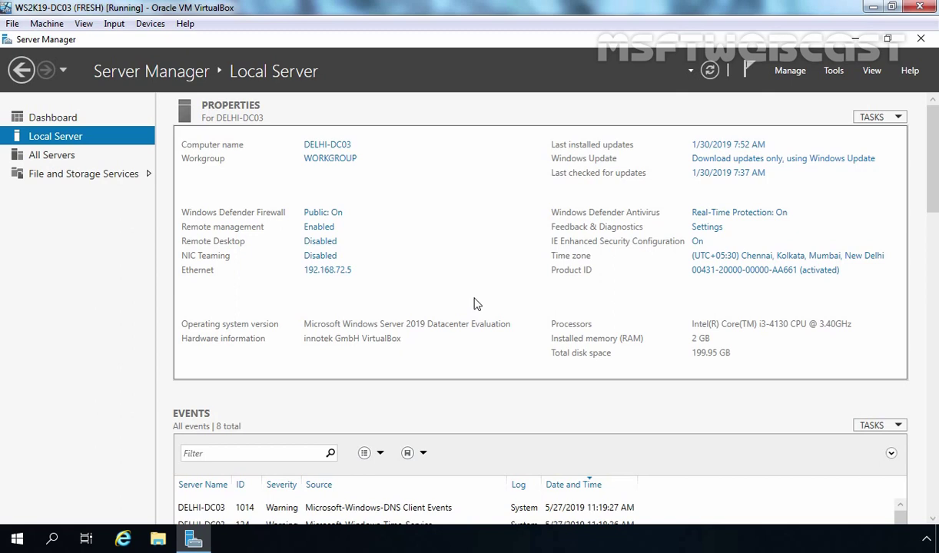
# Step: Review the Ethernet adapter's IPv4 address and DNS server settings on DELHI-DC03, and close the network windows
pyautogui.hotkey('alt', 'Tab')
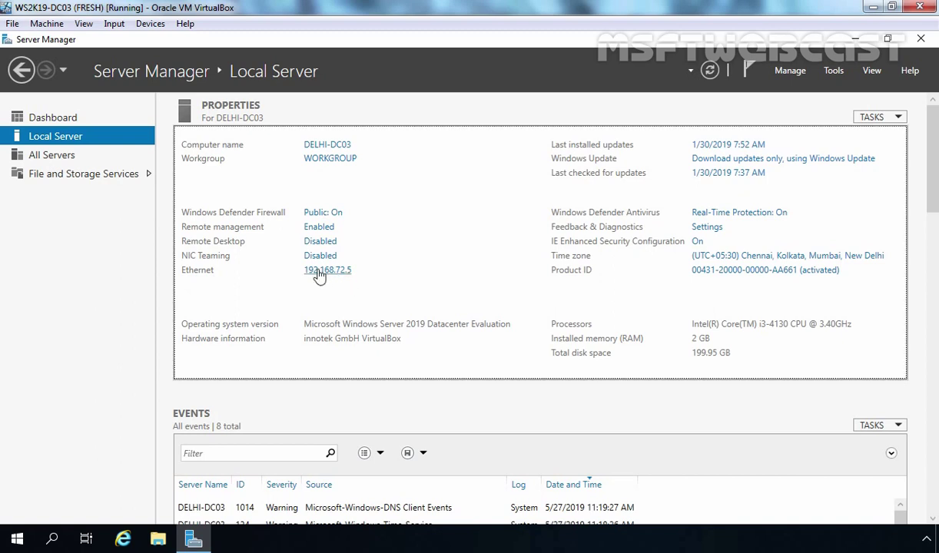
pyautogui.click(319, 271)
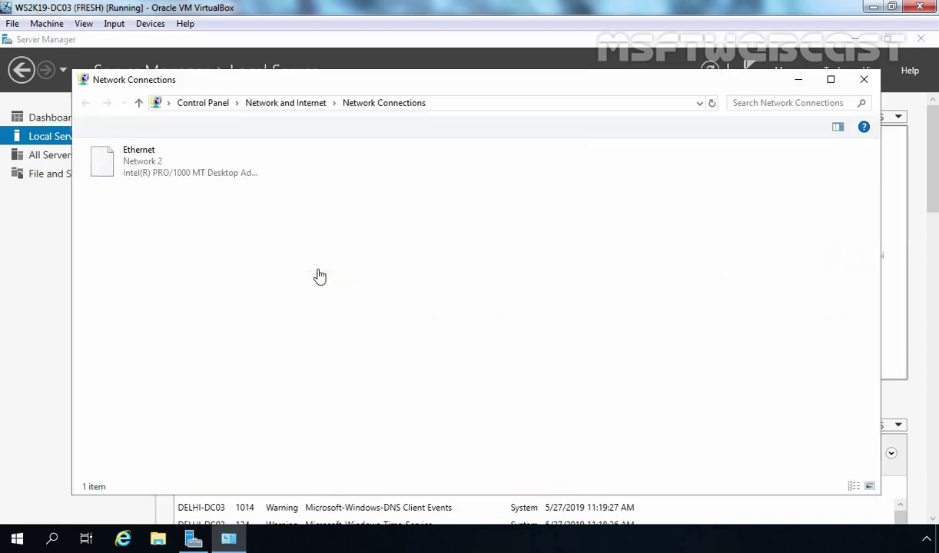
pyautogui.click(139, 161)
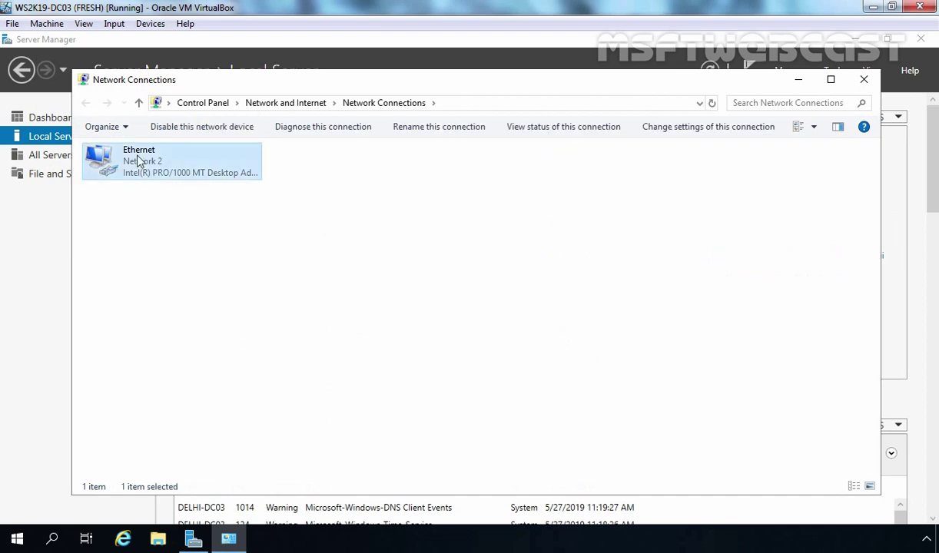
pyautogui.rightClick(139, 161)
pyautogui.click(201, 296)
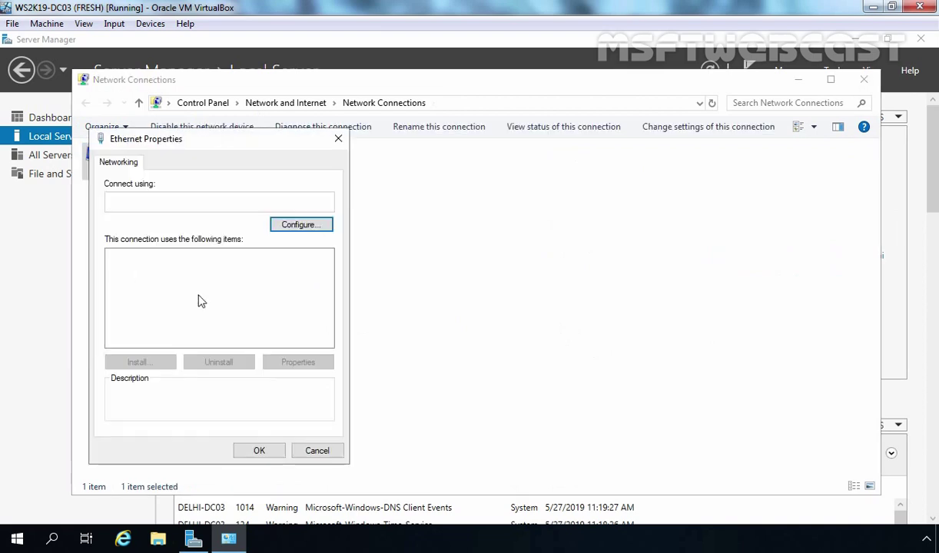
pyautogui.click(185, 292)
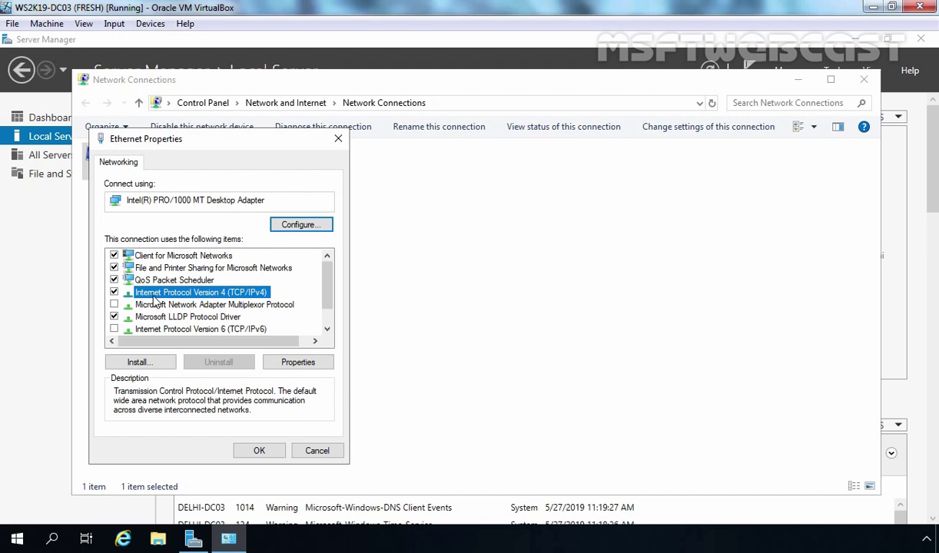
pyautogui.click(289, 360)
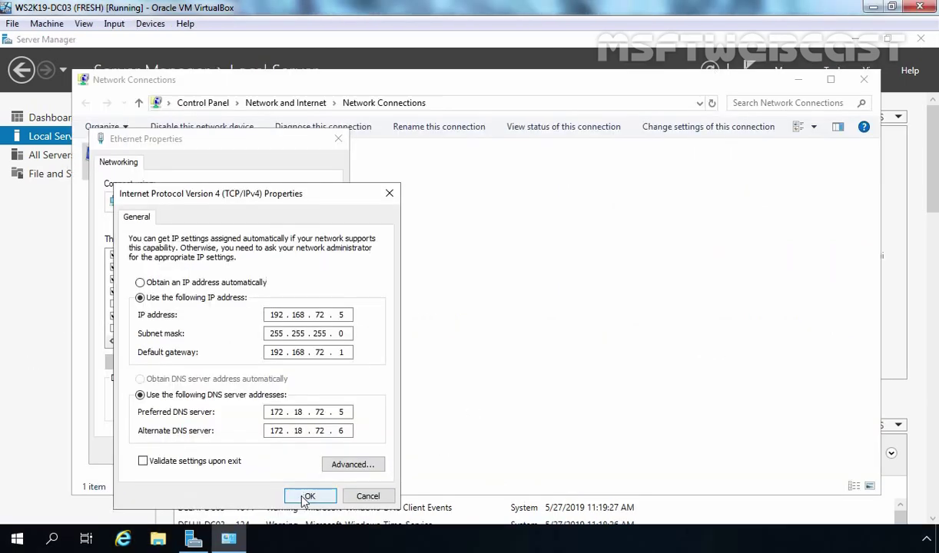
pyautogui.click(307, 497)
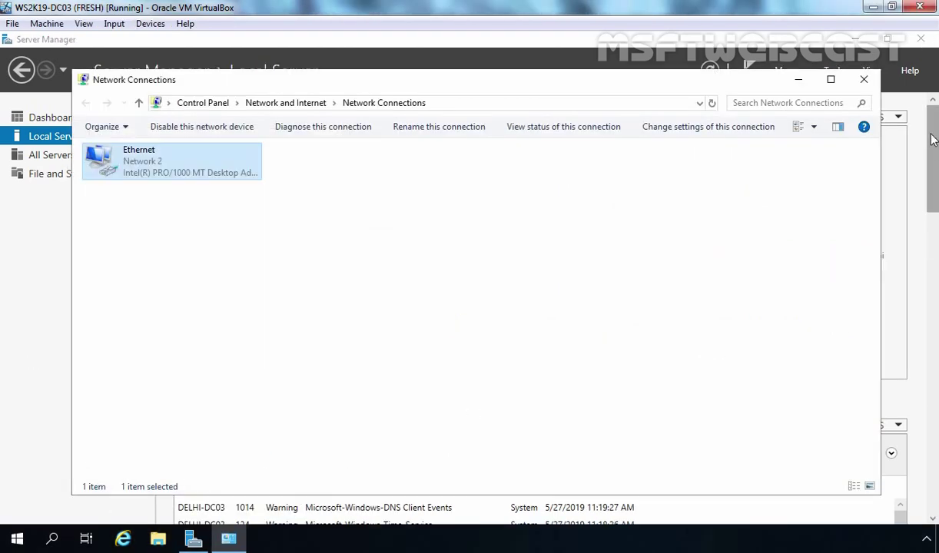
pyautogui.click(864, 79)
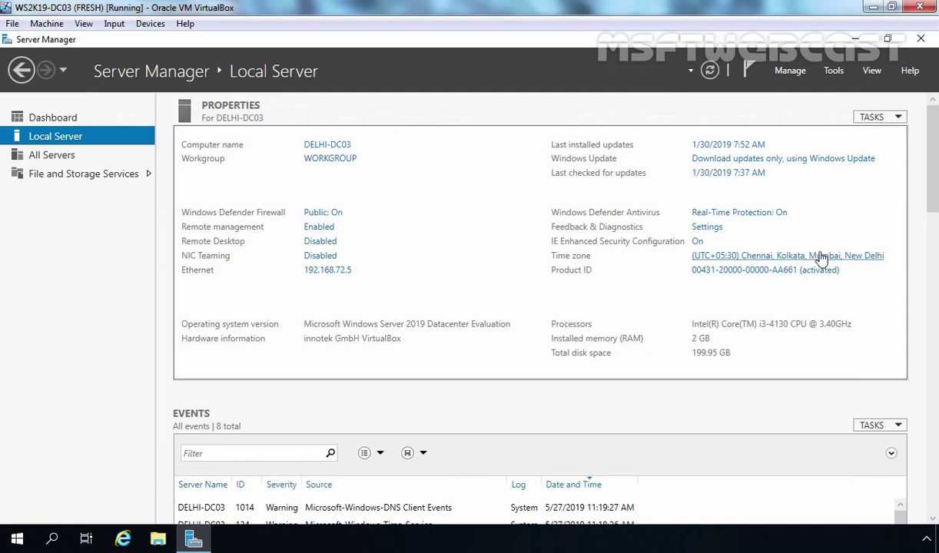
# Step: From a command prompt, test connectivity to both DNS servers by pinging 172.18.72.5 and 172.18.72.6
pyautogui.press('super+r')
pyautogui.write('cmd')
pyautogui.press('Return')
pyautogui.write('ping 172.1')
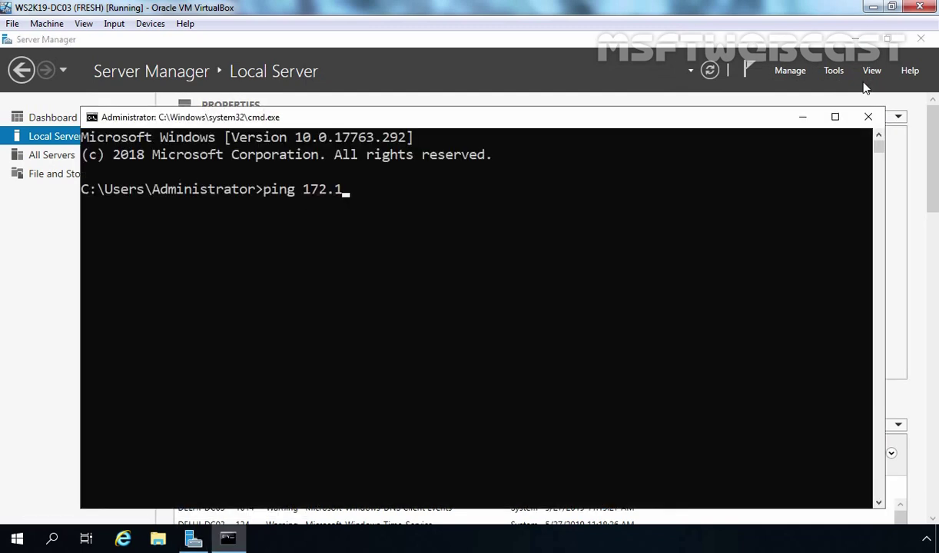
pyautogui.write('8.72.5')
pyautogui.press('Return')
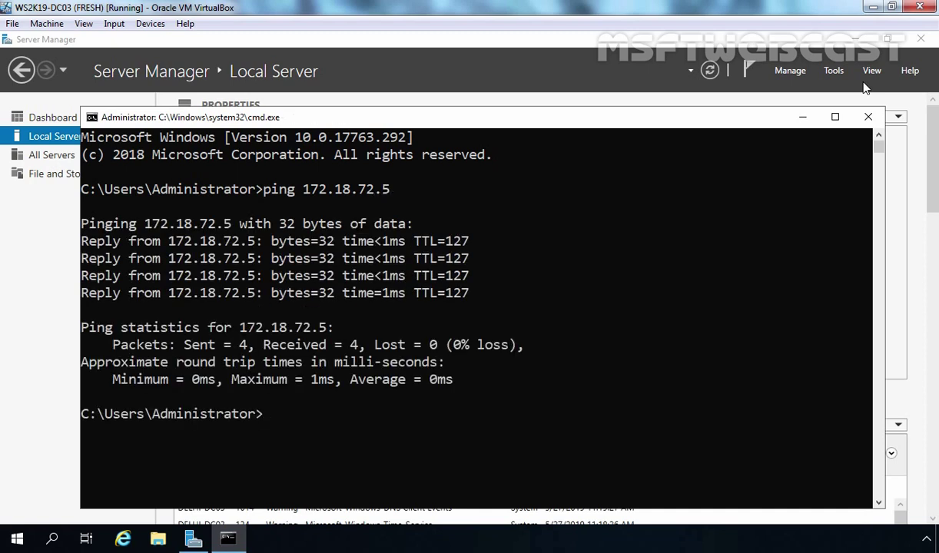
pyautogui.press('Up')
pyautogui.press('BackSpace')
pyautogui.write('6')
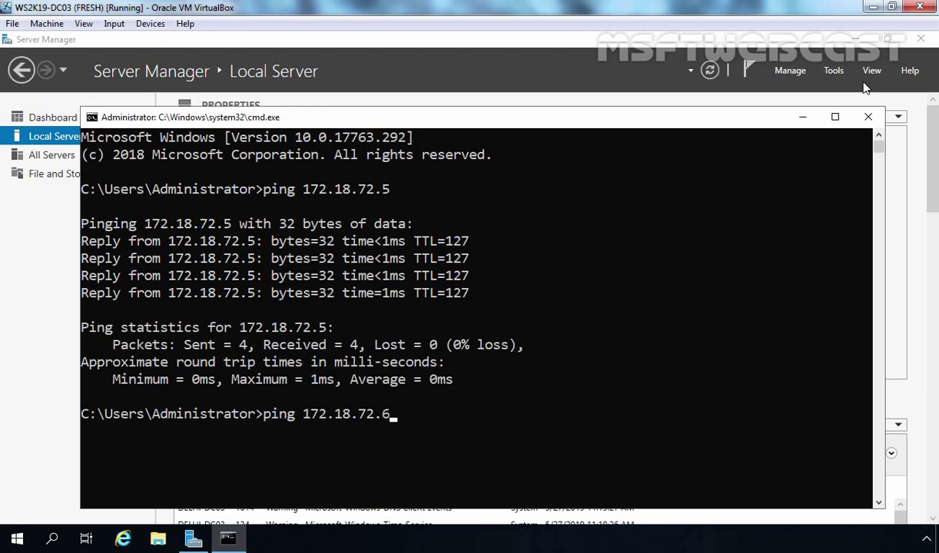
pyautogui.press('Return')
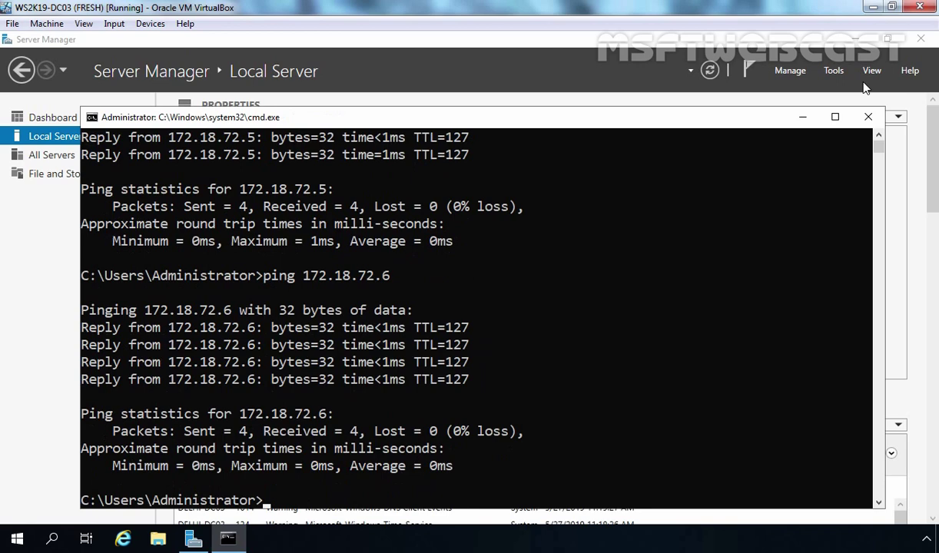
# Step: Verify name resolution by pinging mylab.local and running nslookup, and close the command prompt
pyautogui.write('ping myla')
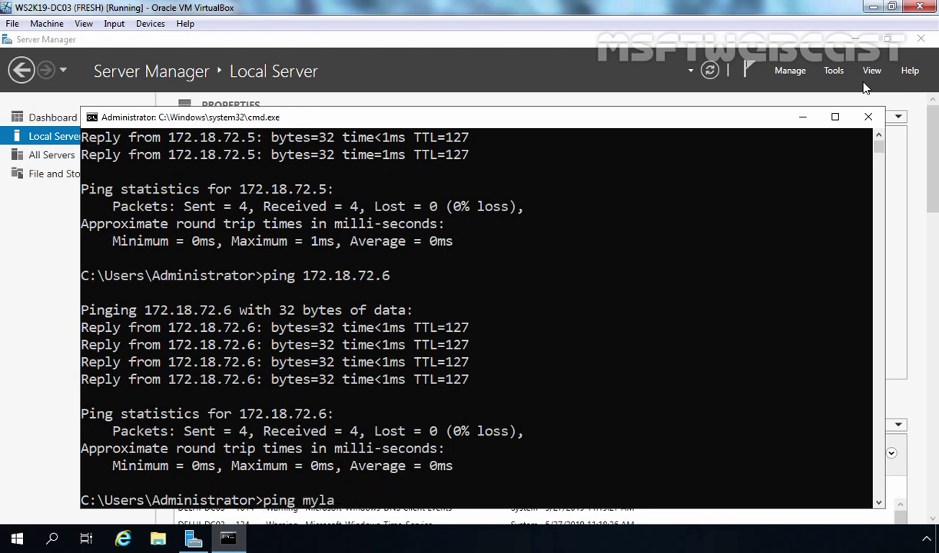
pyautogui.write('b.local')
pyautogui.press('Return')
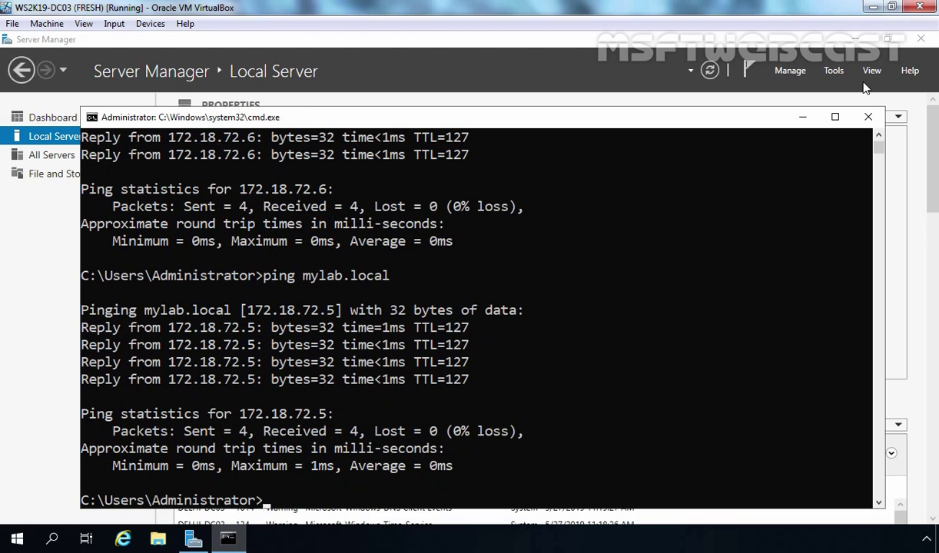
pyautogui.write('nslookup')
pyautogui.press('Return')
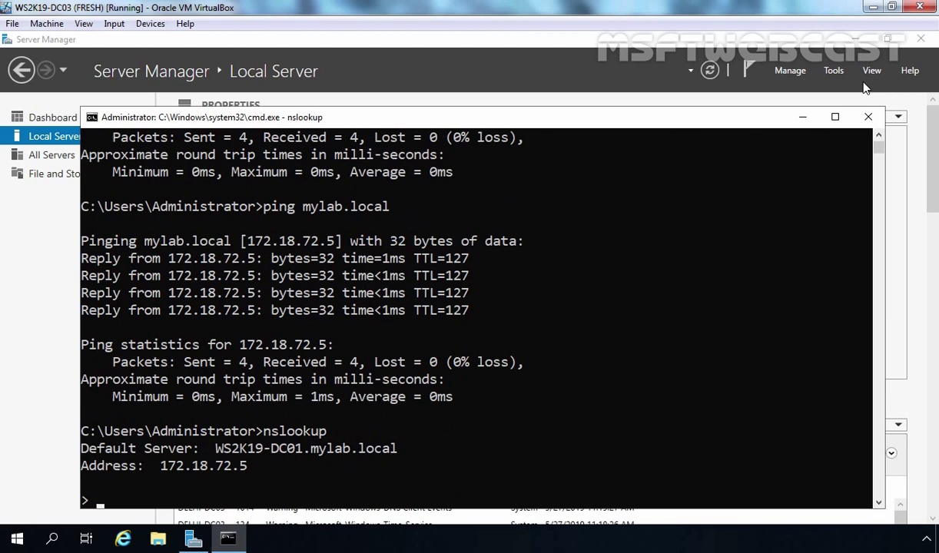
pyautogui.click(868, 118)
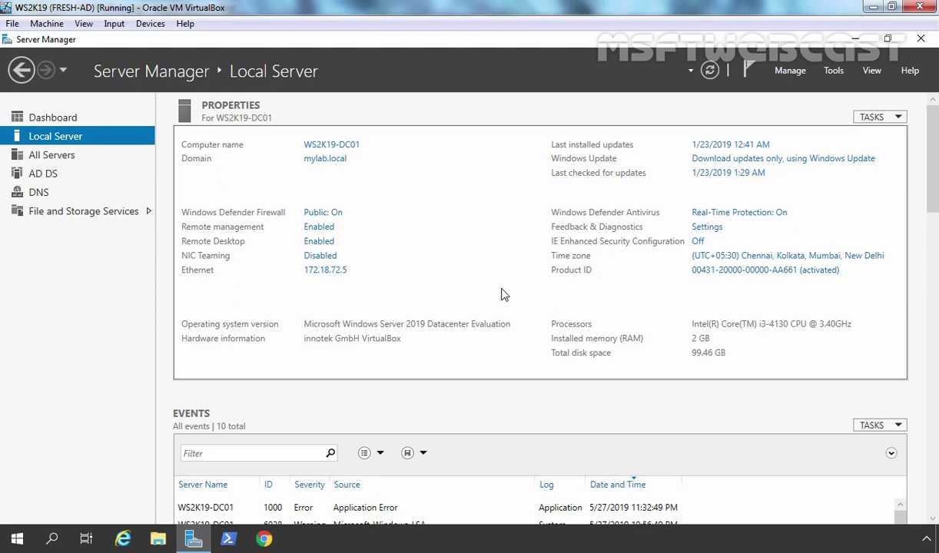
# Step: In an administrator PowerShell session on WS2K19-DC01, start ntdsutil and activate the ntds instance
pyautogui.rightClick(16, 542)
pyautogui.click(90, 335)
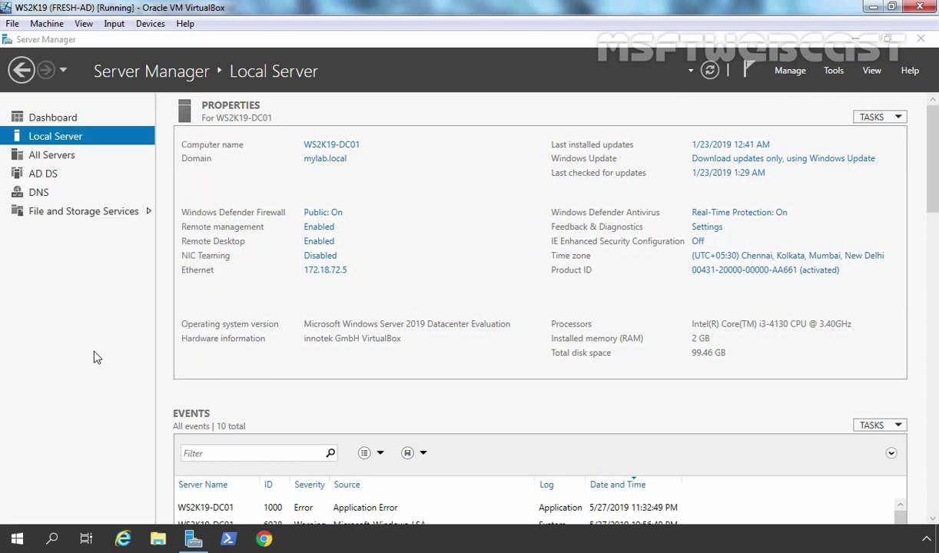
pyautogui.moveTo(387, 107); pyautogui.dragTo(392, 73)
pyautogui.write('ntdsutil')
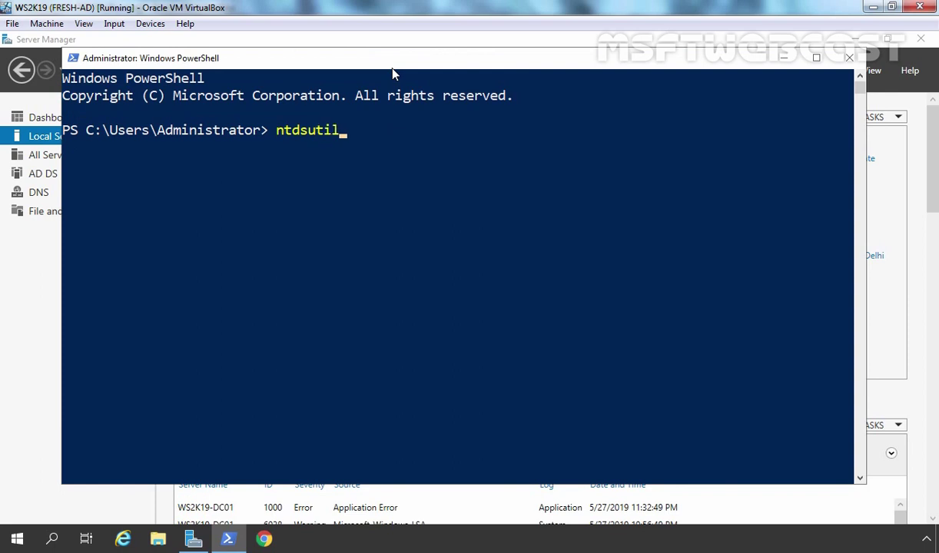
pyautogui.press('Return')
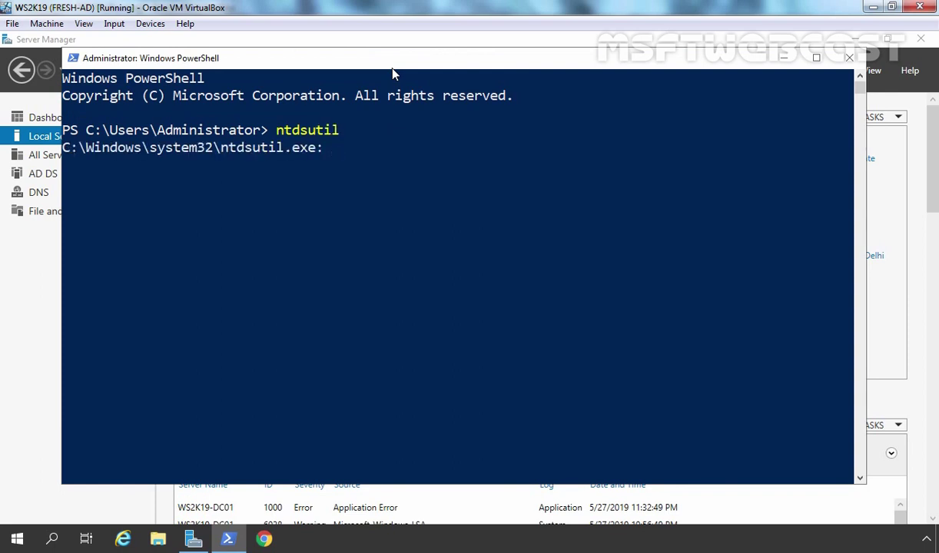
pyautogui.write('activate instance ntds')
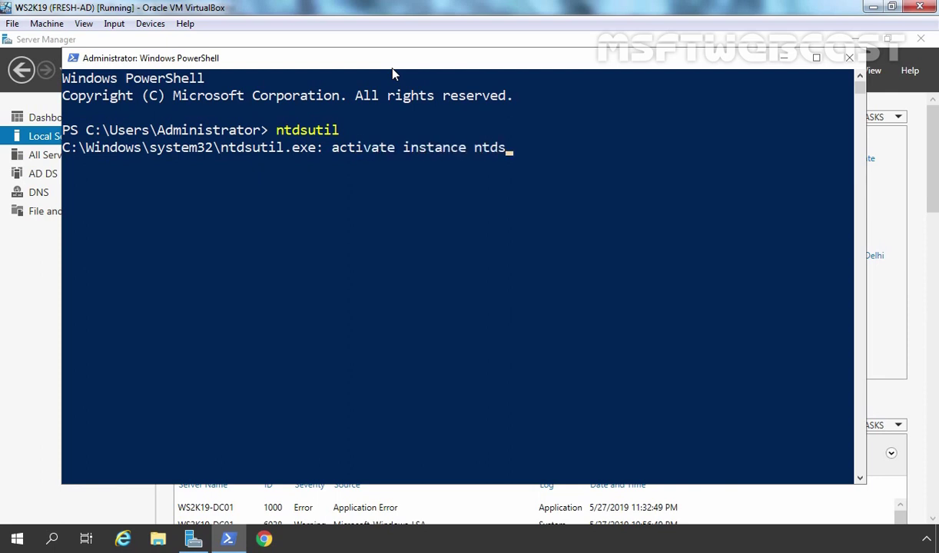
pyautogui.press('Return')
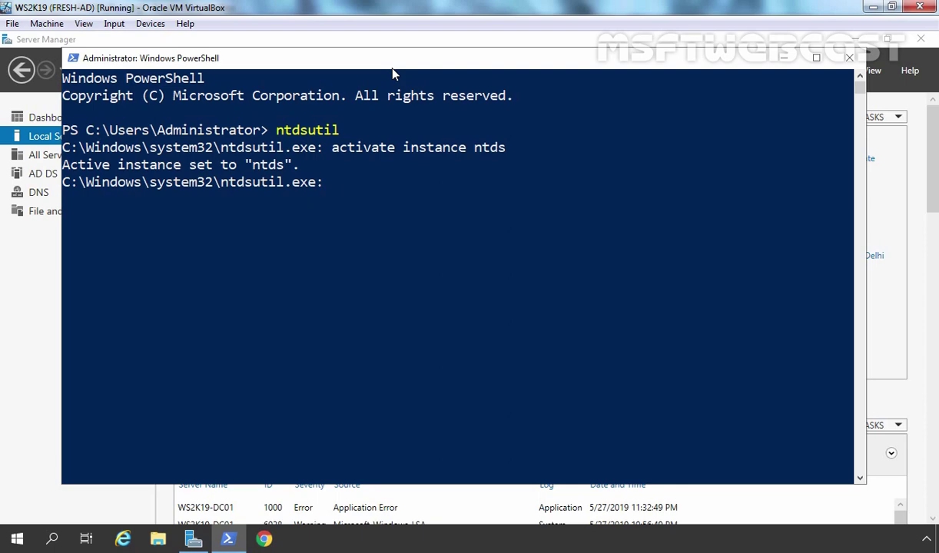
# Step: Show the ntdsutil help, enter the ifm context and list its available commands
pyautogui.write('help')
pyautogui.press('Return')
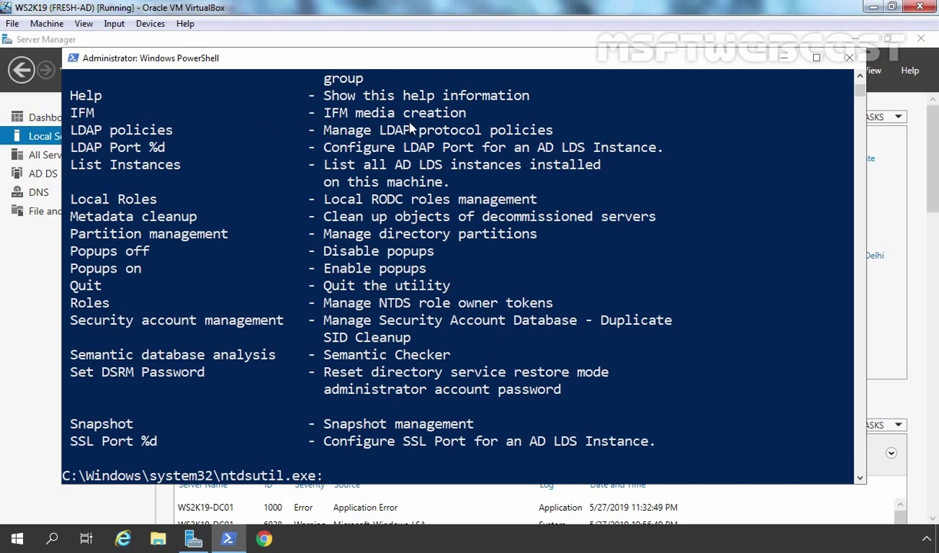
pyautogui.write('ifm')
pyautogui.press('Return')
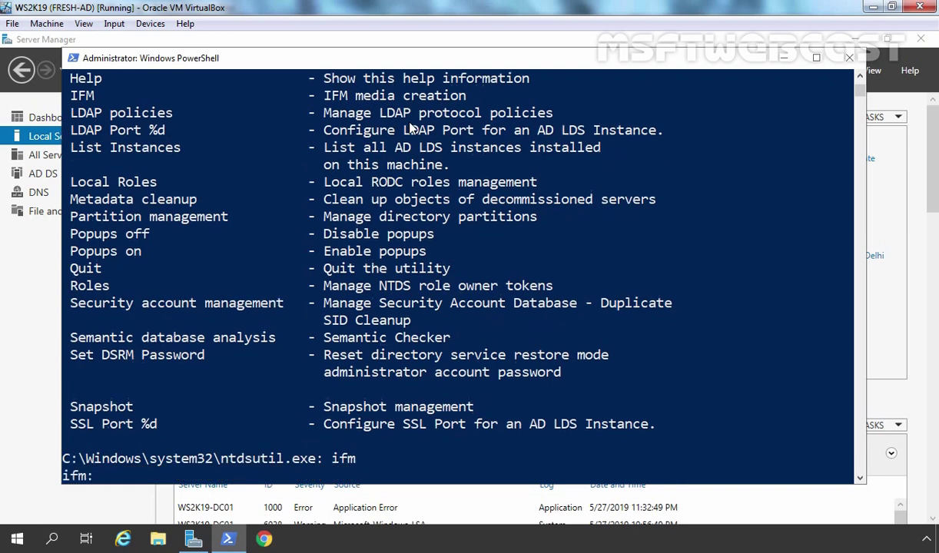
pyautogui.write('help')
pyautogui.press('Return')
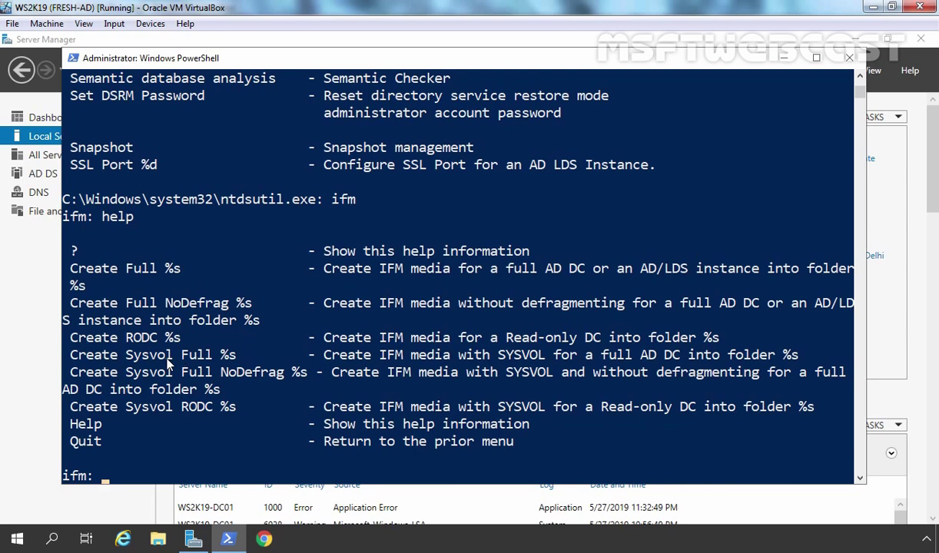
# Step: Begin the command "create sysvol full" at the ifm prompt, and create and open a folder named ifm-dc01 on Local Disk (C:) in File Explorer
pyautogui.write('create sys')
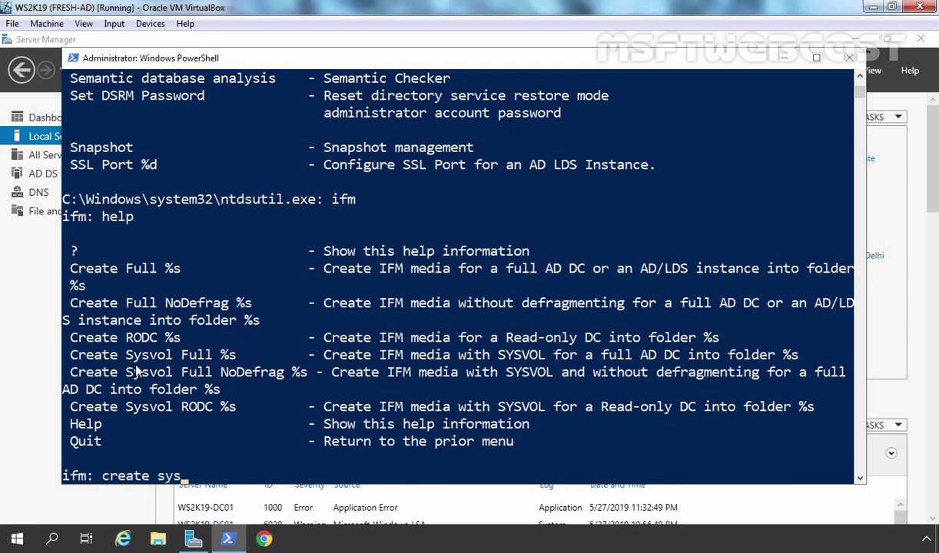
pyautogui.write('vol full')
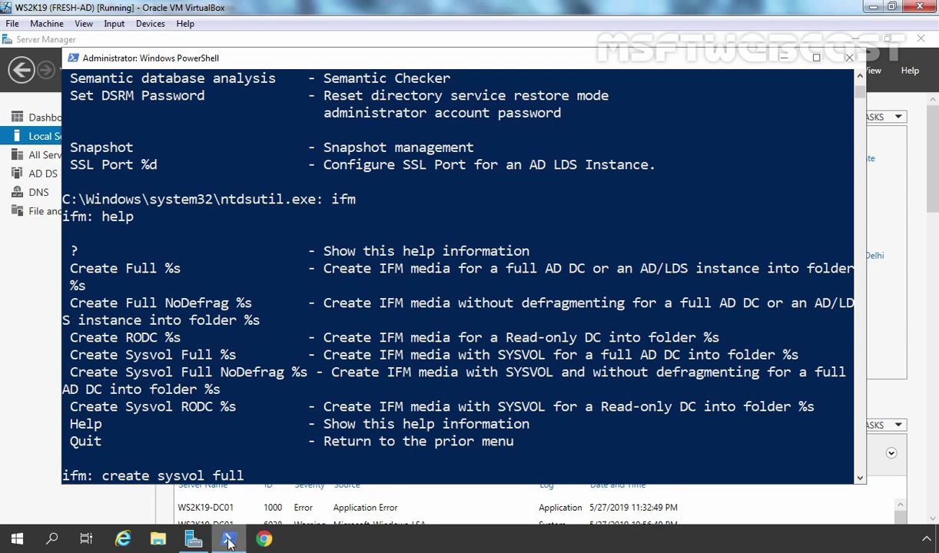
pyautogui.click(158, 540)
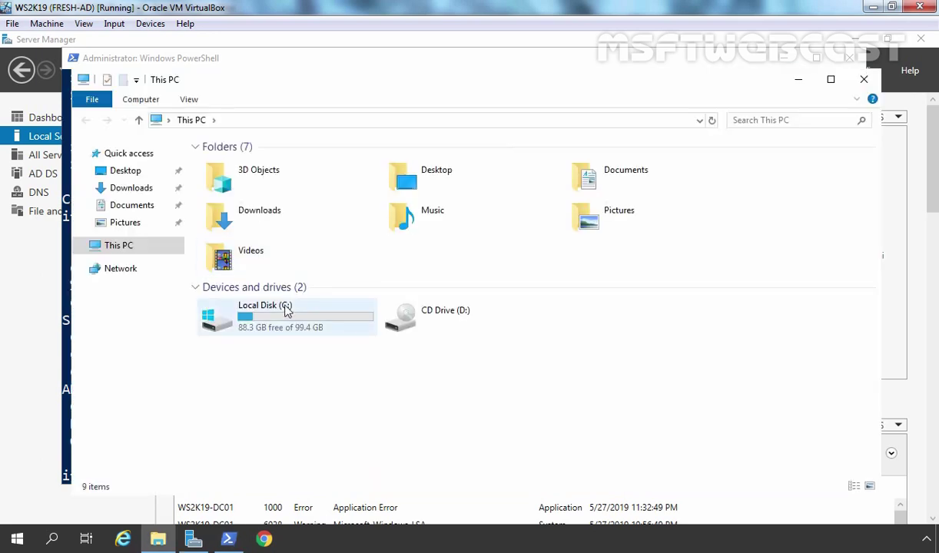
pyautogui.doubleClick(284, 311)
pyautogui.rightClick(277, 286)
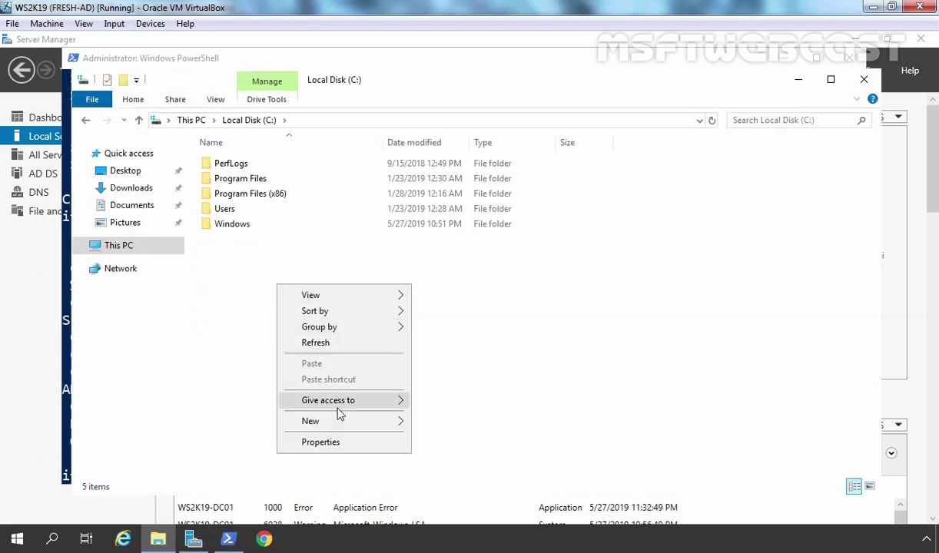
pyautogui.moveTo(345, 423)
pyautogui.click(435, 421)
pyautogui.write('ifm-dc')
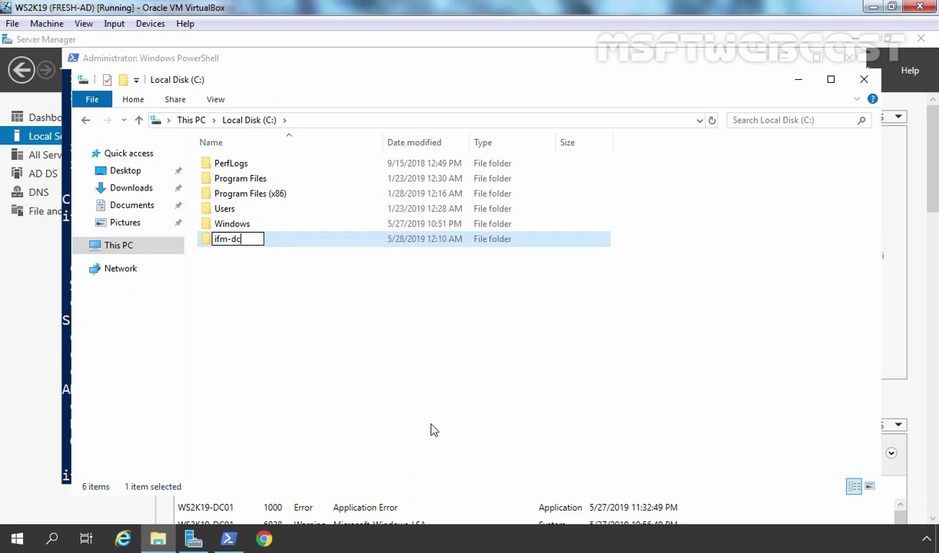
pyautogui.write('01')
pyautogui.press('Return')
pyautogui.press('Return')
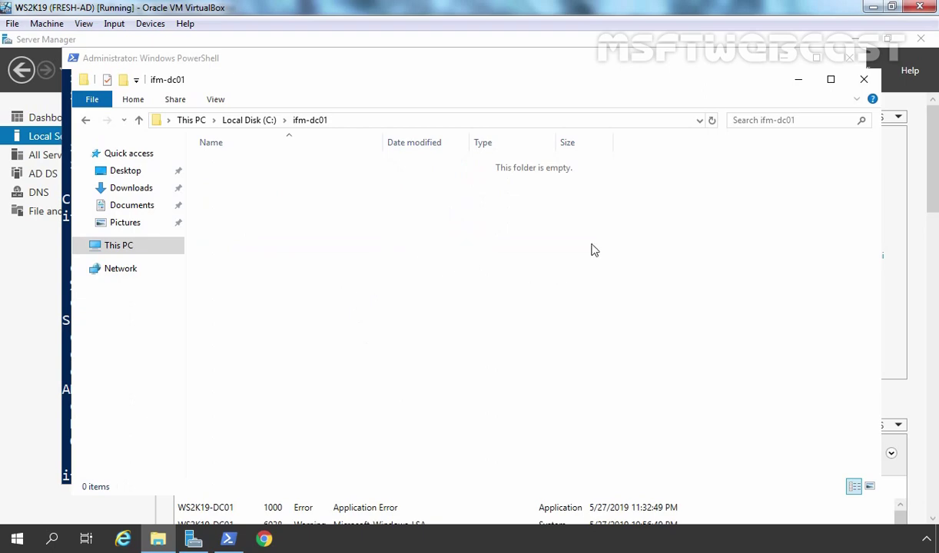
# Step: Complete the create sysvol full command with the copied path C:\ifm-dc01, run it and view the ifm-dc01 folder's contents
pyautogui.click(380, 120)
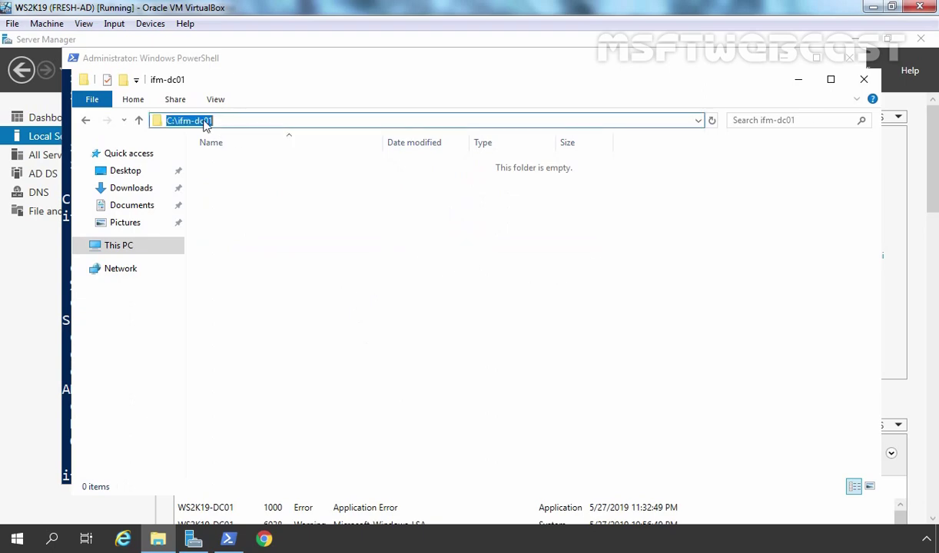
pyautogui.rightClick(203, 122)
pyautogui.click(240, 167)
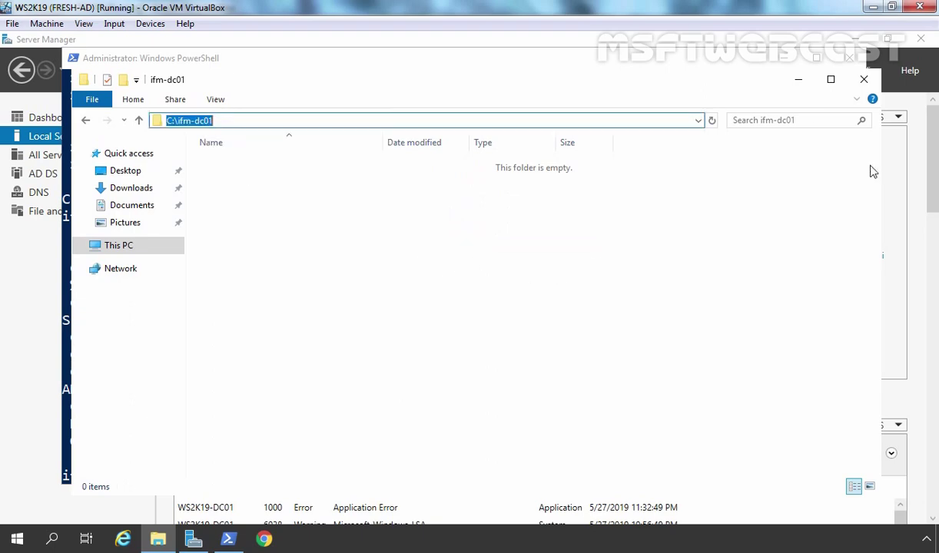
pyautogui.click(798, 81)
pyautogui.rightClick(431, 270)
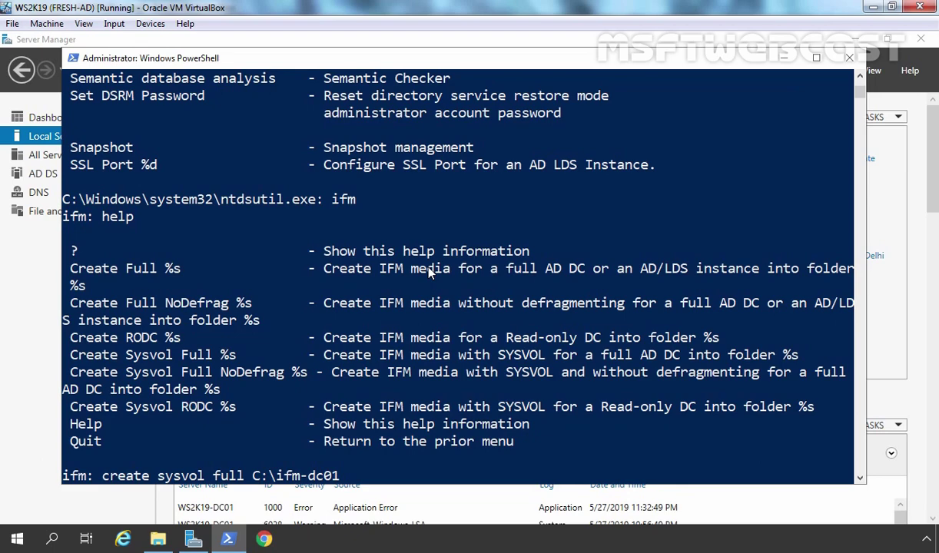
pyautogui.press('Return')
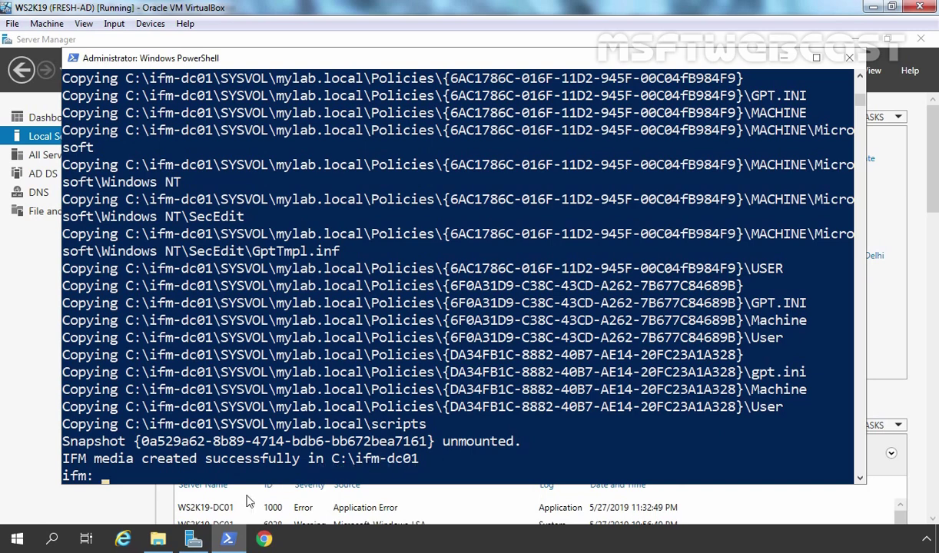
pyautogui.click(158, 538)
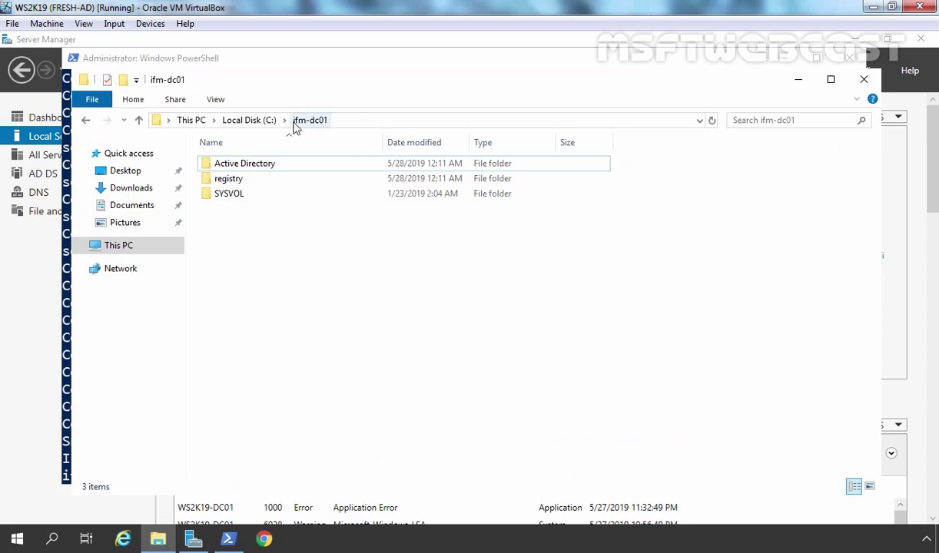
# Step: Examine the contents of the Active Directory and registry folders inside C:\ifm-dc01
pyautogui.doubleClick(235, 168)
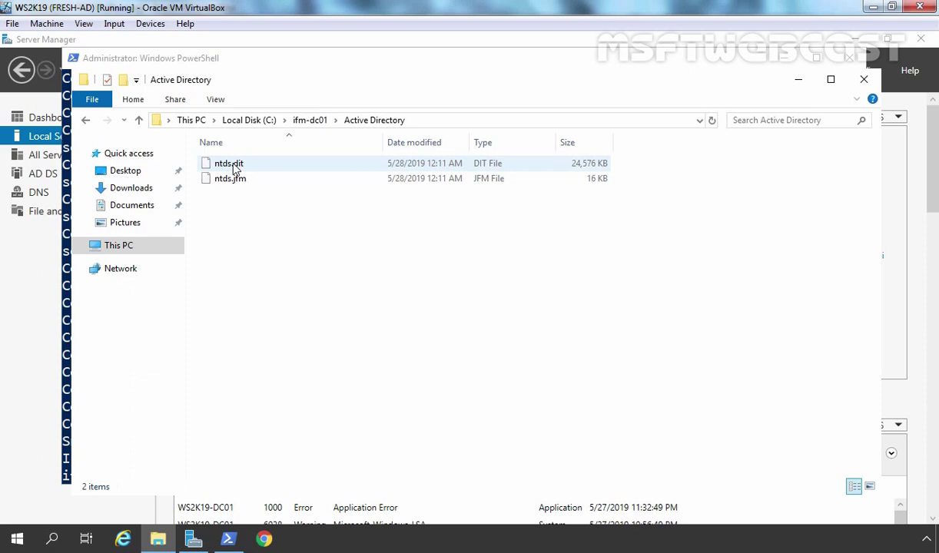
pyautogui.click(235, 167)
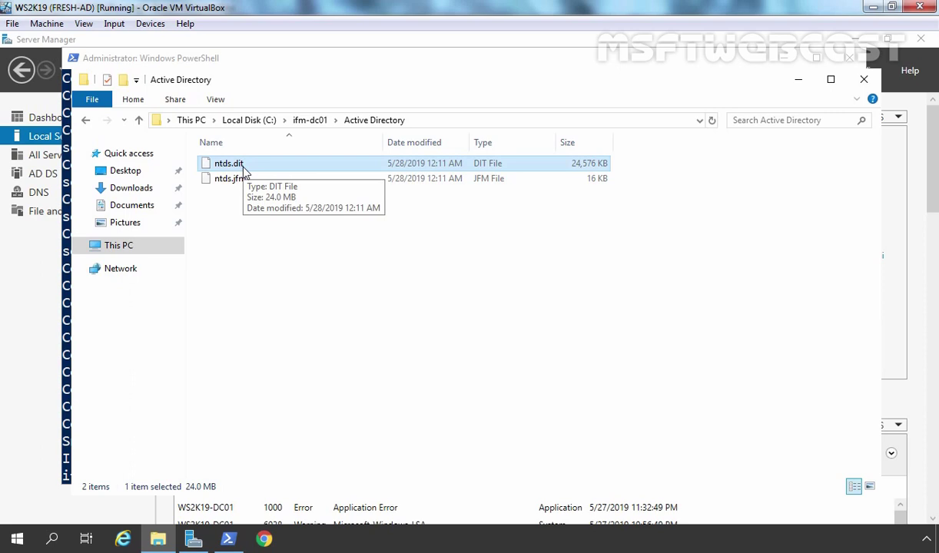
pyautogui.click(311, 120)
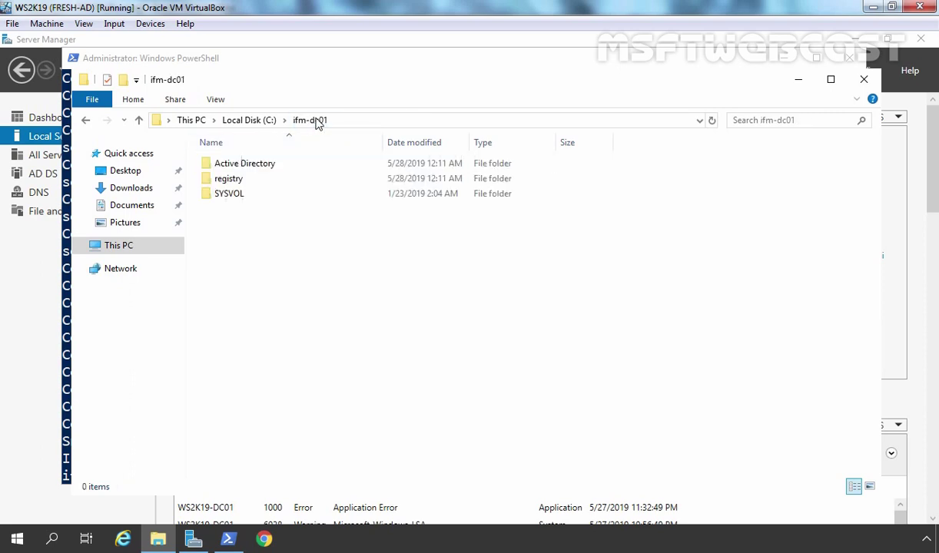
pyautogui.doubleClick(230, 179)
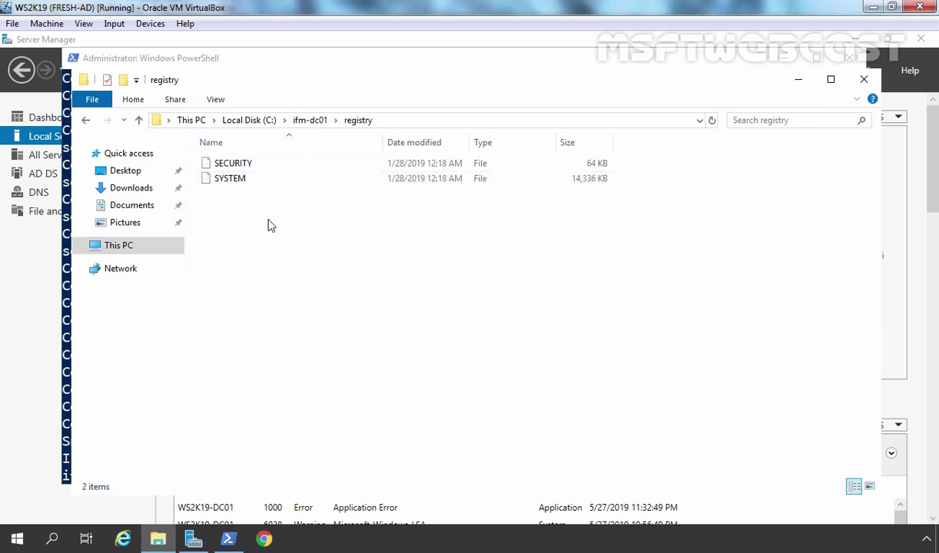
pyautogui.moveTo(271, 218); pyautogui.dragTo(206, 154)
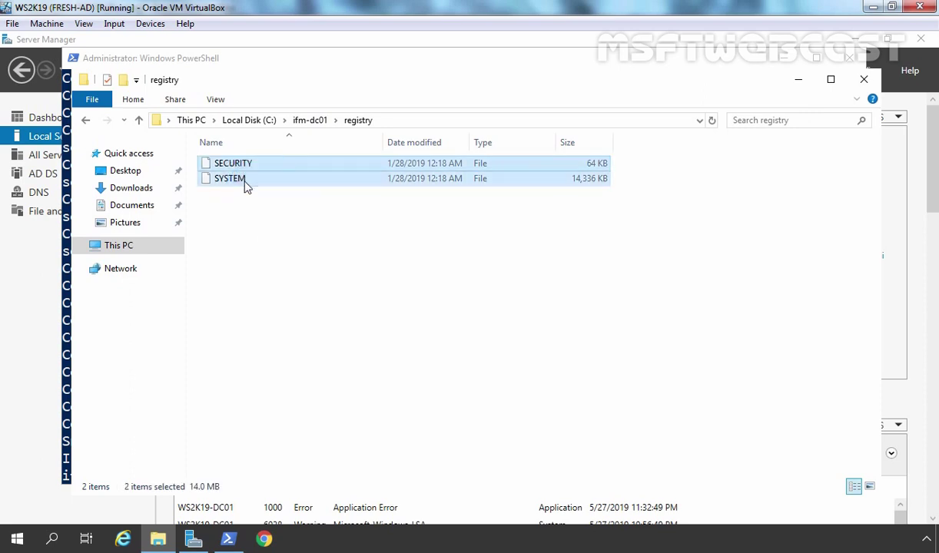
# Step: Examine the group policy folders in the IFM media under SYSVOL\mylab.local\Policies
pyautogui.click(310, 120)
pyautogui.doubleClick(230, 193)
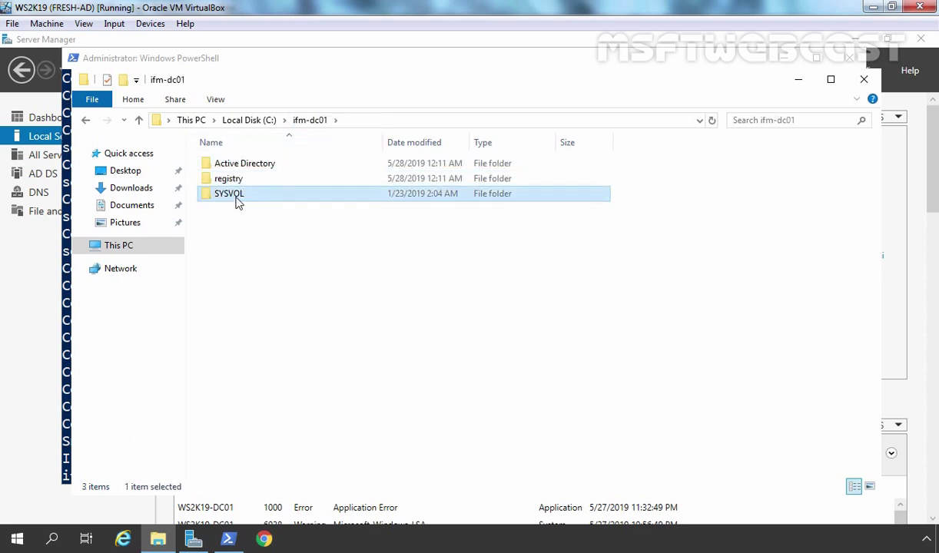
pyautogui.doubleClick(229, 166)
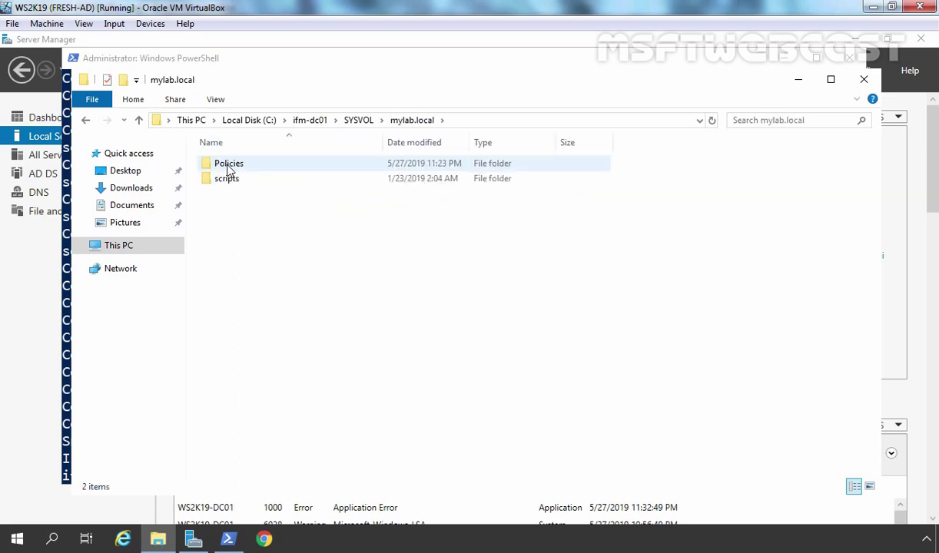
pyautogui.doubleClick(228, 166)
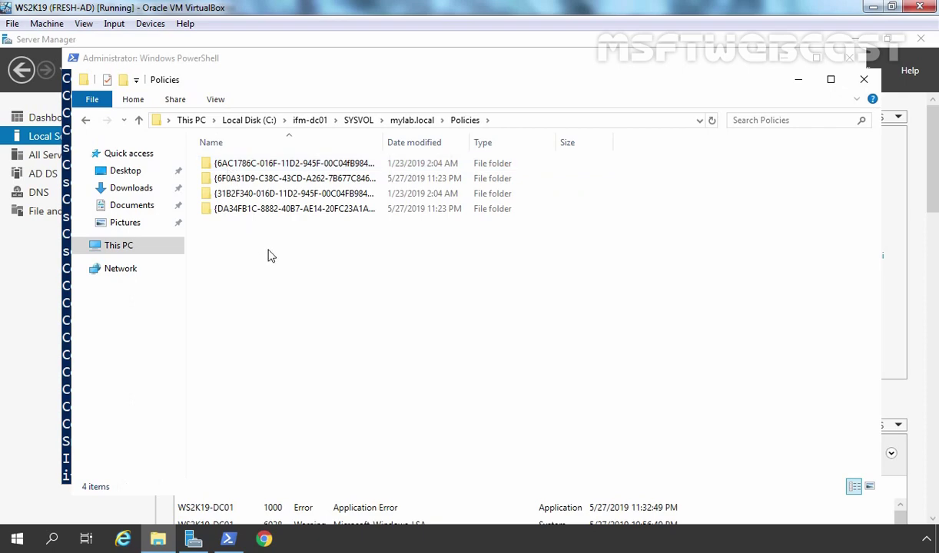
pyautogui.moveTo(311, 246); pyautogui.dragTo(221, 151)
# Step: View the Group Policy Objects of mylab.local in Group Policy Management, and return to the Policies folder to compare them
pyautogui.click(194, 538)
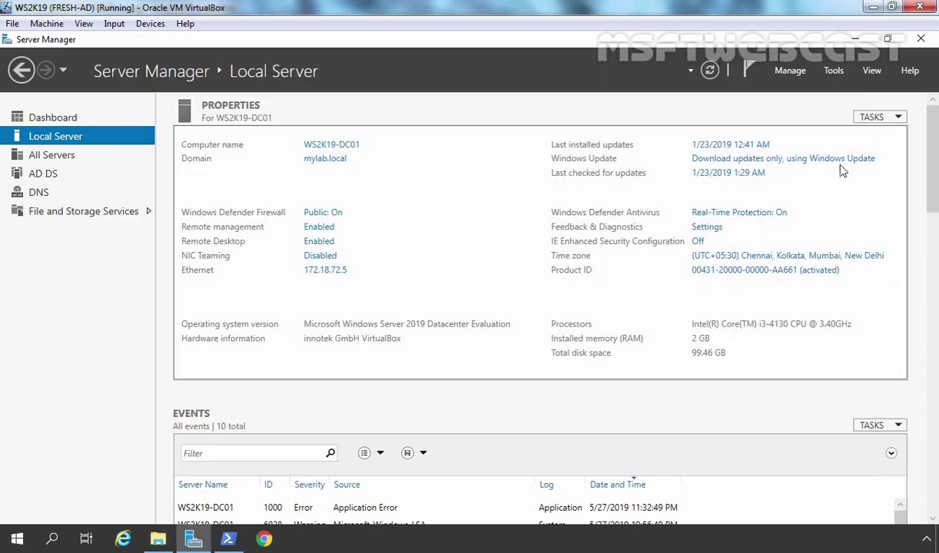
pyautogui.click(834, 72)
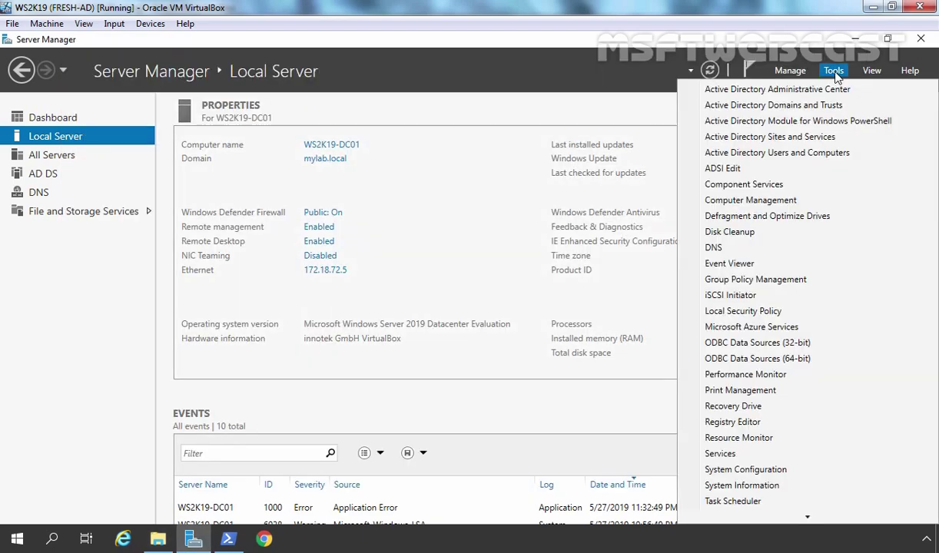
pyautogui.click(743, 281)
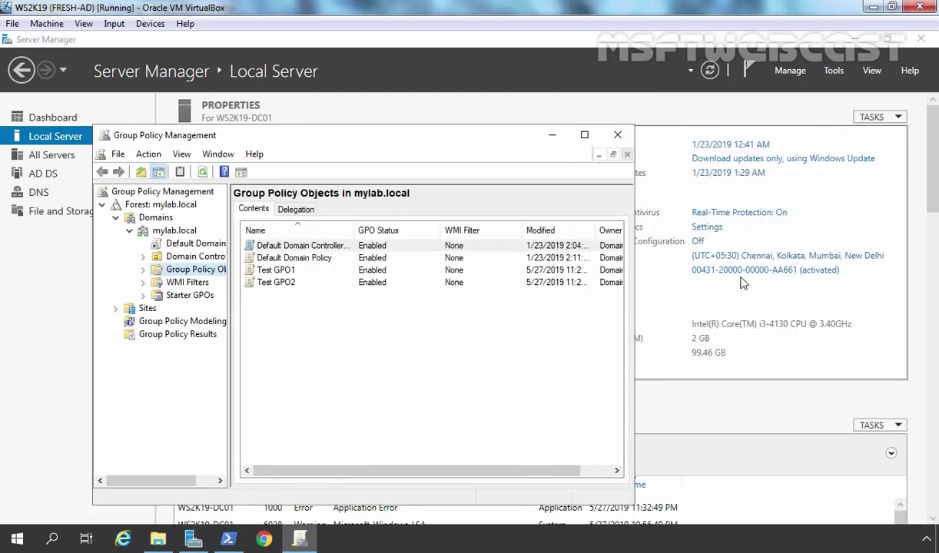
pyautogui.click(202, 282)
pyautogui.doubleClick(206, 270)
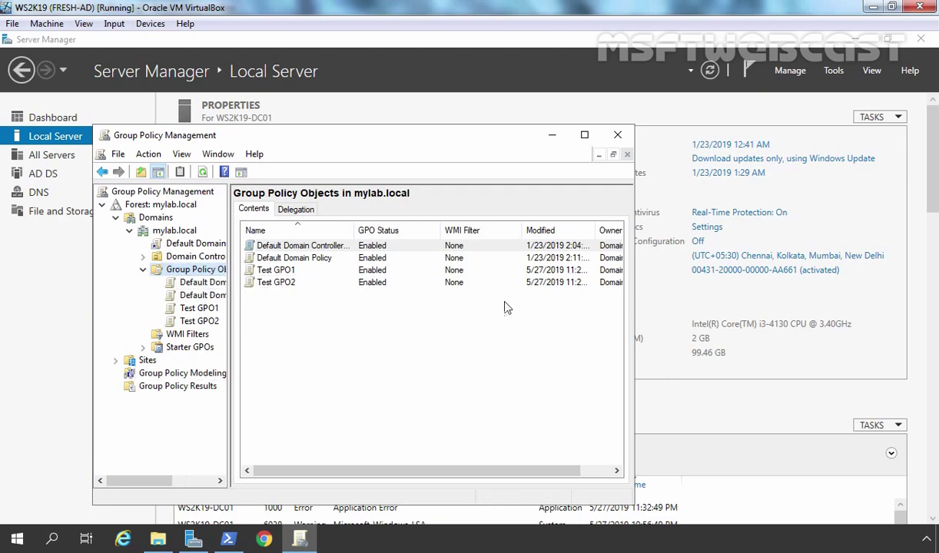
pyautogui.click(551, 135)
pyautogui.click(158, 539)
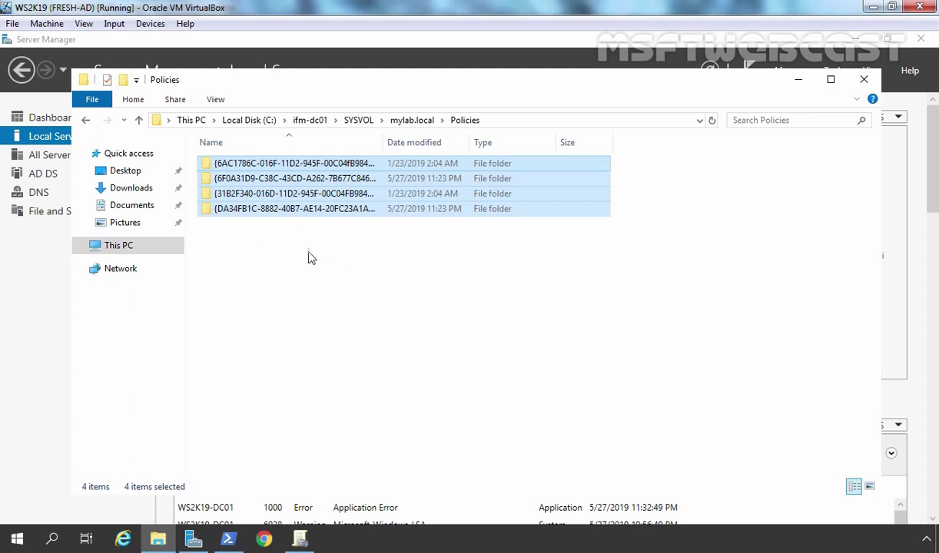
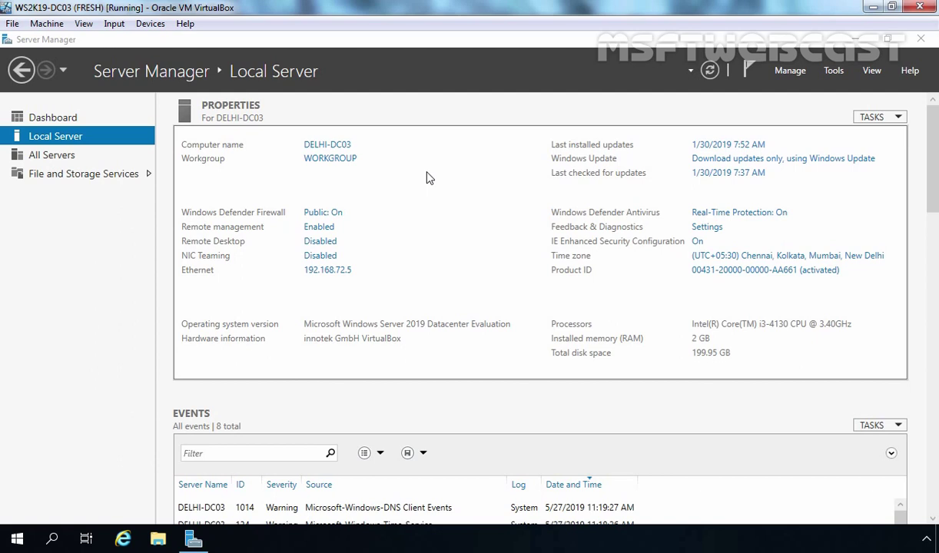
# Step: On DELHI-DC03, connect to \\172.18.72.5 and open its administrative share c$
pyautogui.press('super+r')
pyautogui.write('\\\\172.18.7')
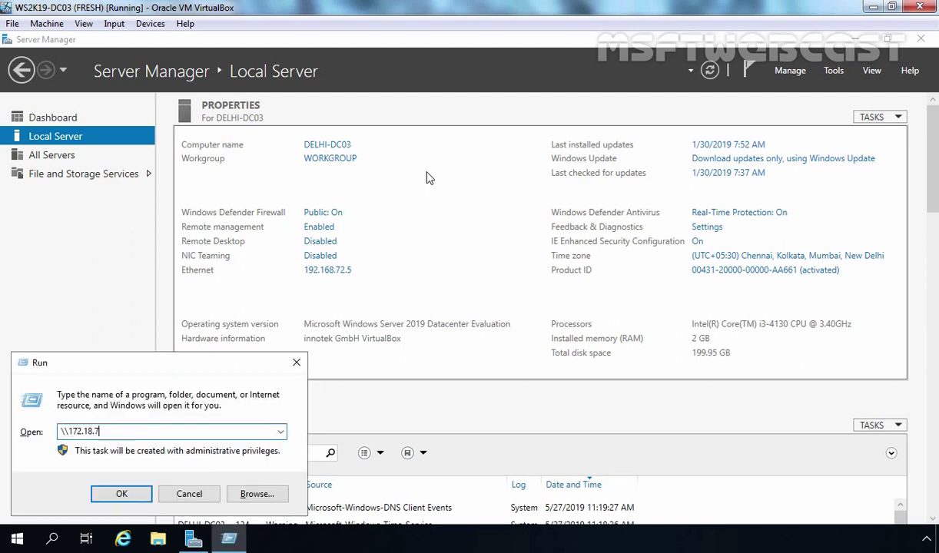
pyautogui.write('2.5')
pyautogui.press('Return')
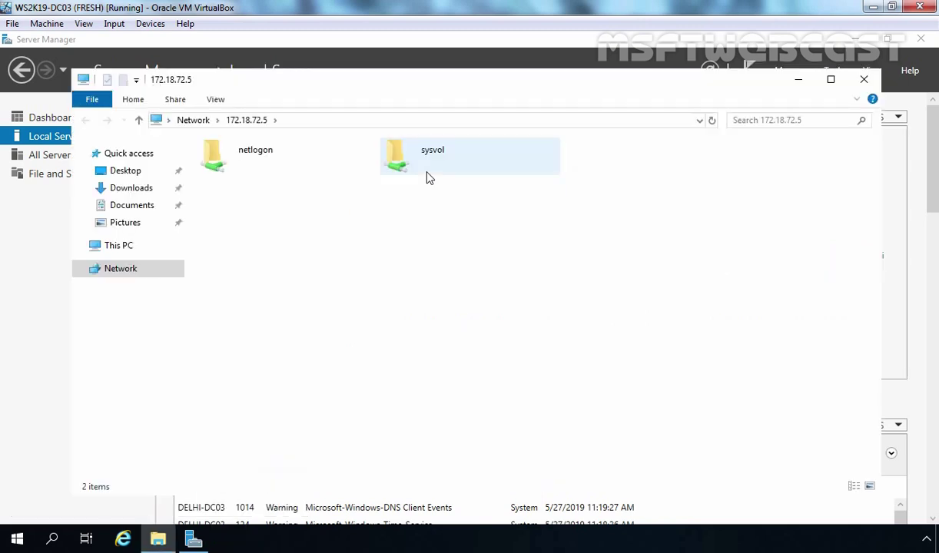
pyautogui.hotkey('alt', 'd')
pyautogui.press('End')
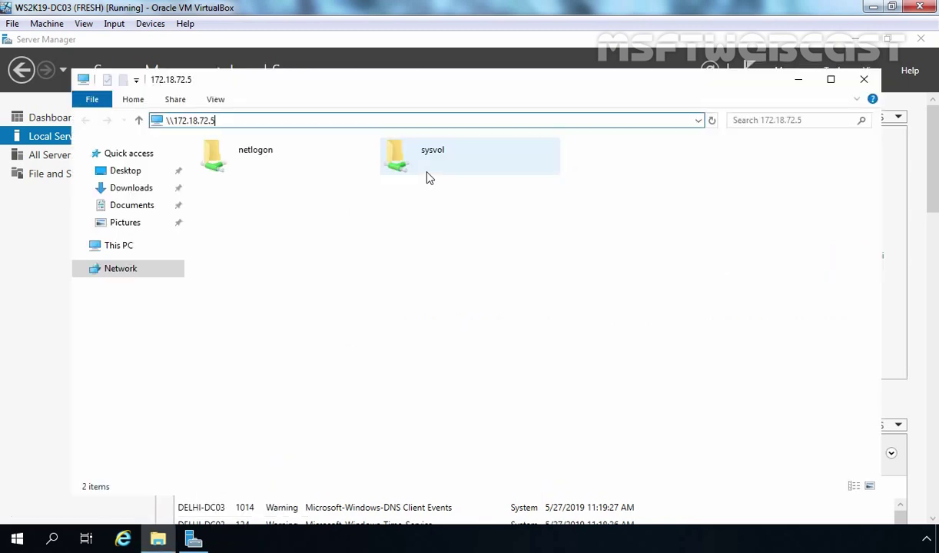
pyautogui.write('\\c$')
pyautogui.press('Return')
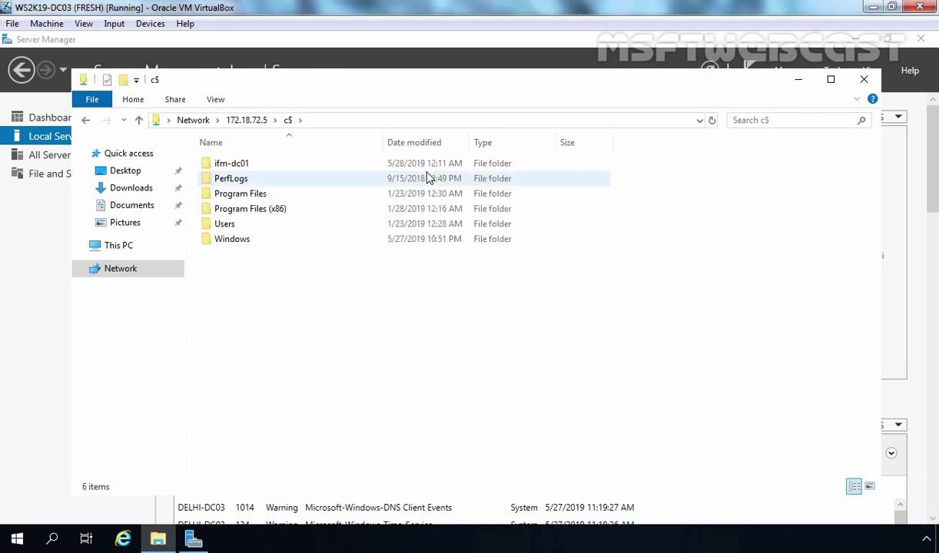
# Step: Copy the ifm-dc01 folder from the c$ share to Local Disk (D:) on DELHI-DC03 and close File Explorer
pyautogui.click(220, 165)
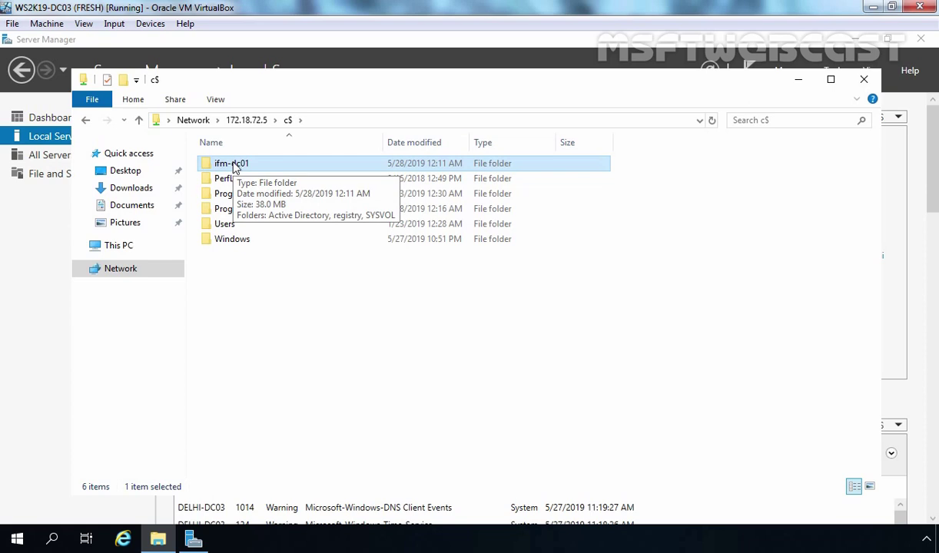
pyautogui.rightClick(233, 164)
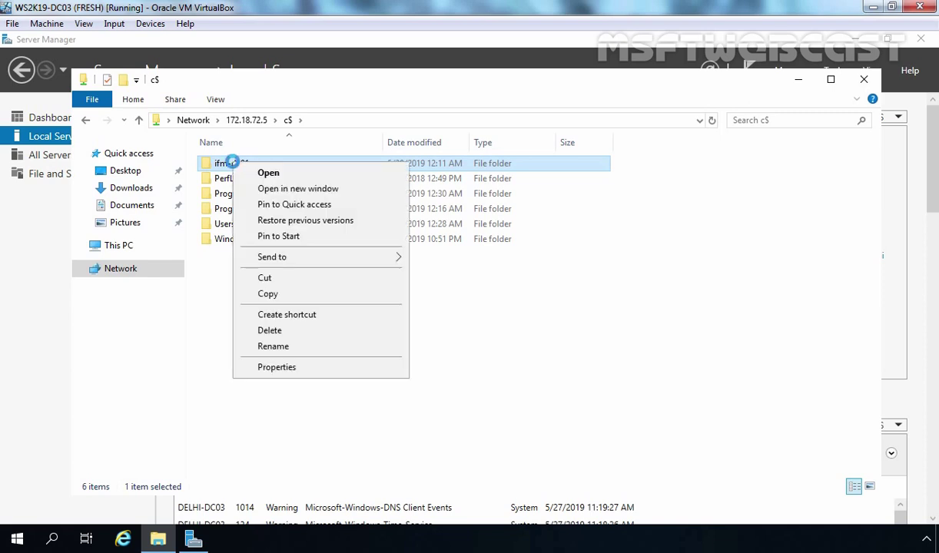
pyautogui.click(267, 294)
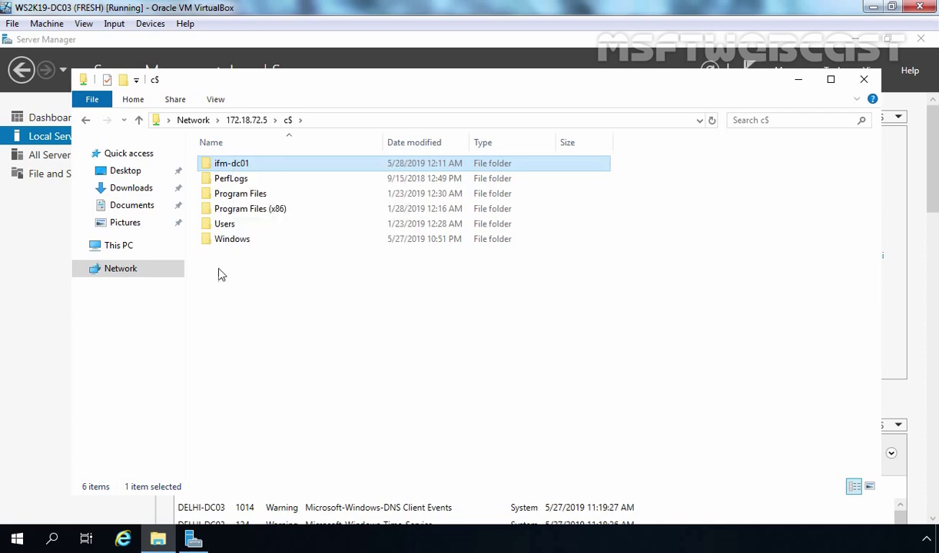
pyautogui.click(123, 248)
pyautogui.doubleClick(463, 304)
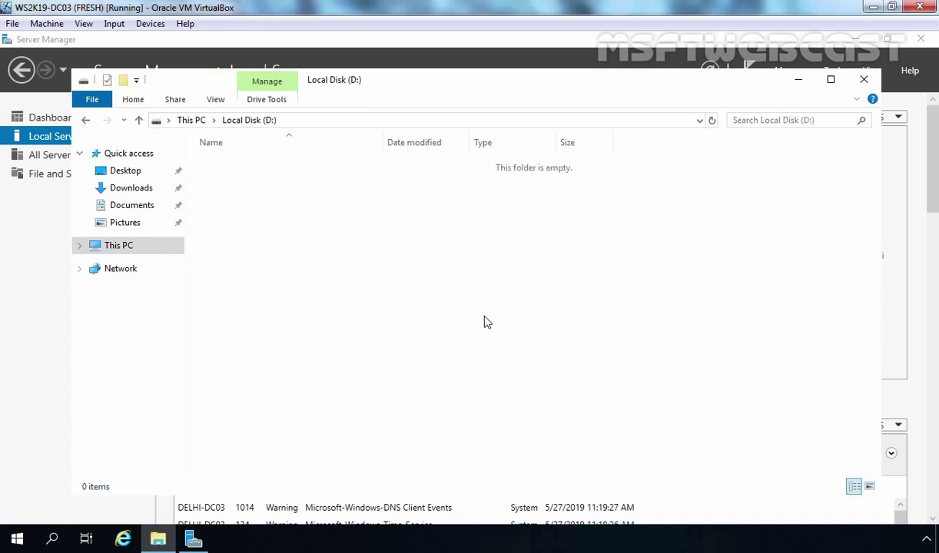
pyautogui.rightClick(282, 188)
pyautogui.click(311, 282)
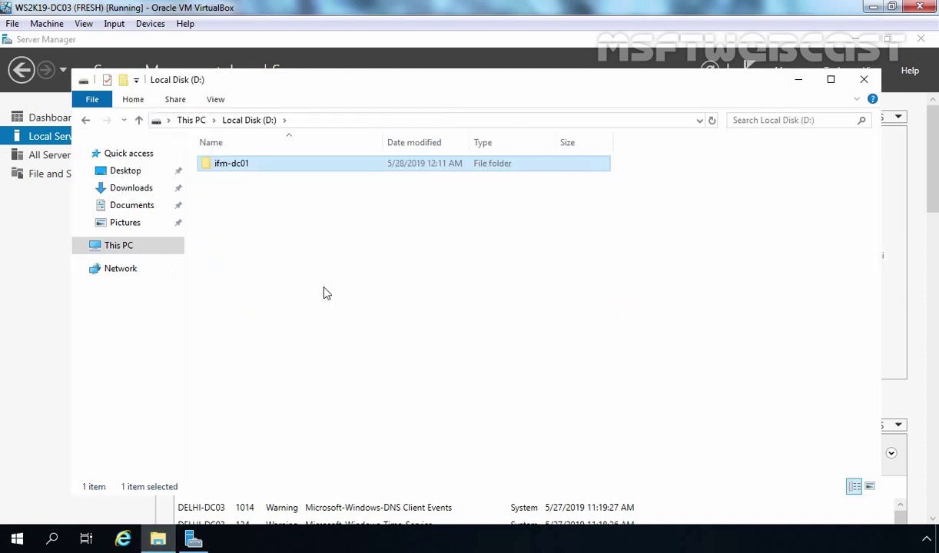
pyautogui.click(864, 79)
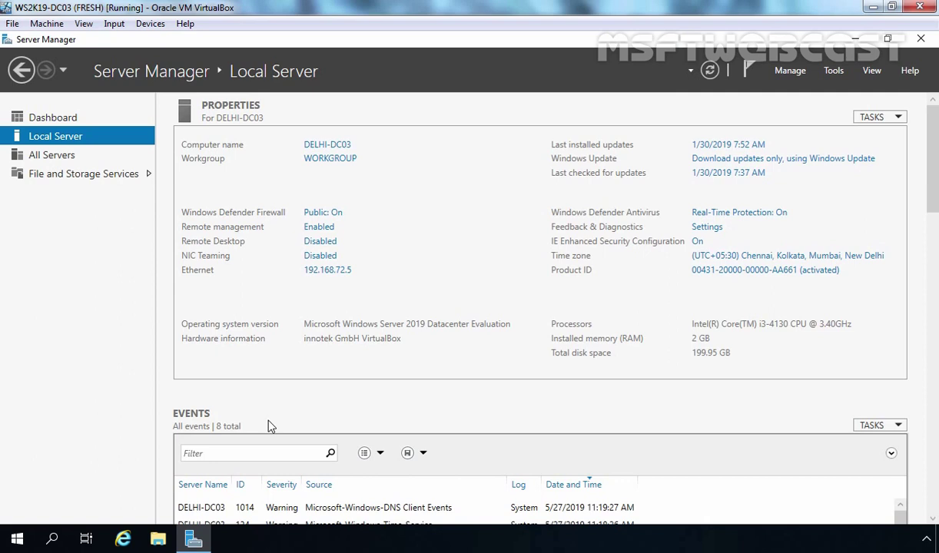
# Step: Start the Add Roles and Features Wizard with a role-based or feature-based installation and DELHI-DC03 as destination server
pyautogui.click(791, 70)
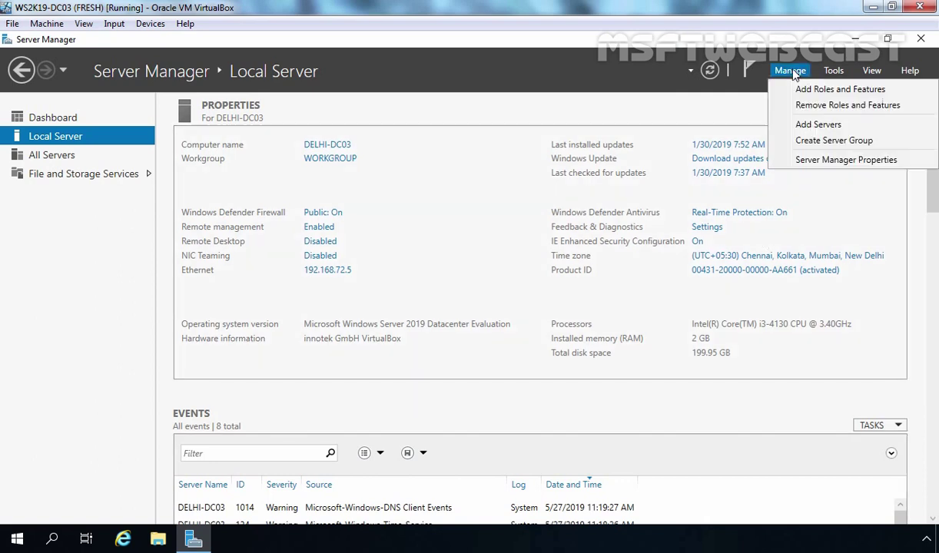
pyautogui.click(842, 93)
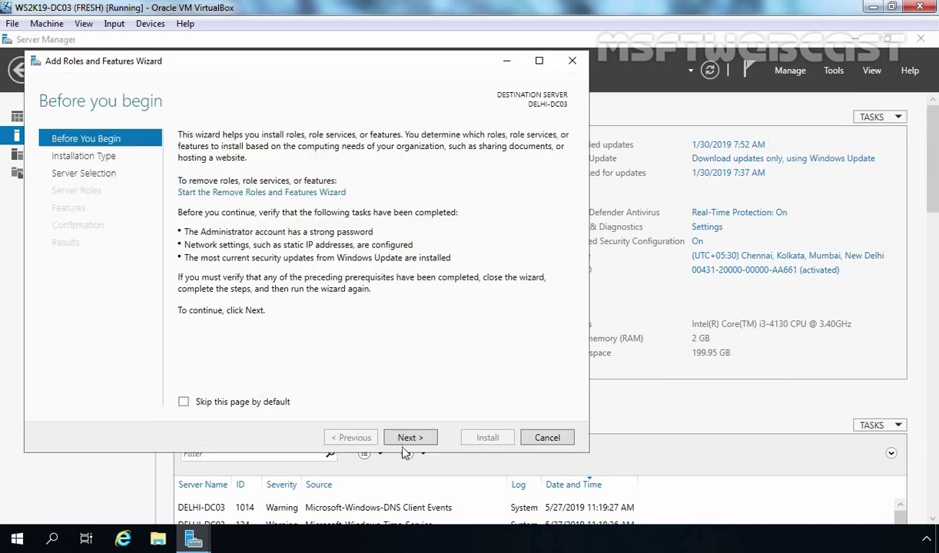
pyautogui.click(409, 438)
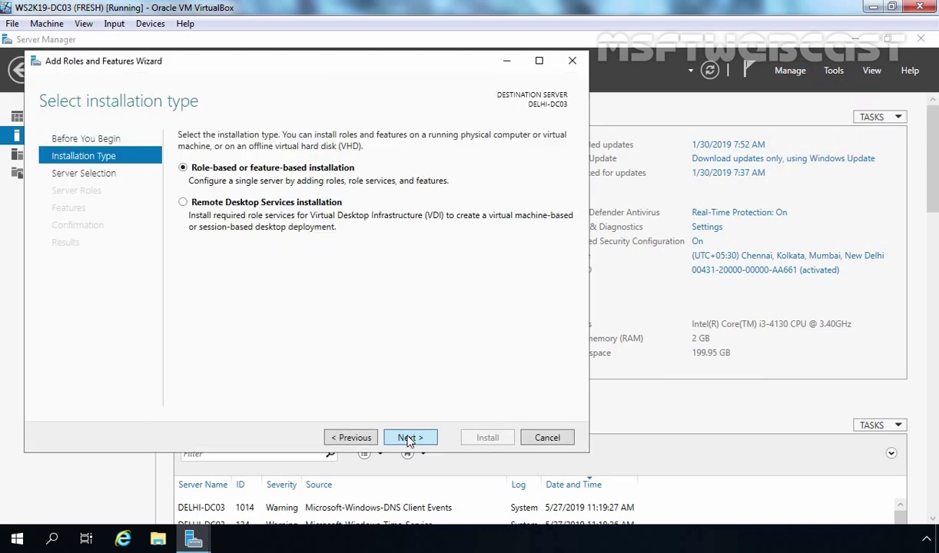
pyautogui.click(410, 438)
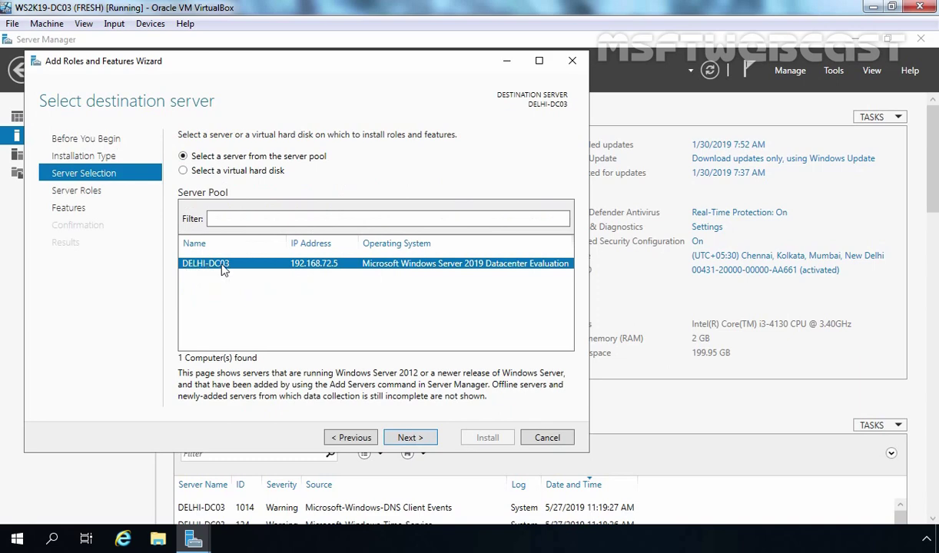
pyautogui.click(409, 438)
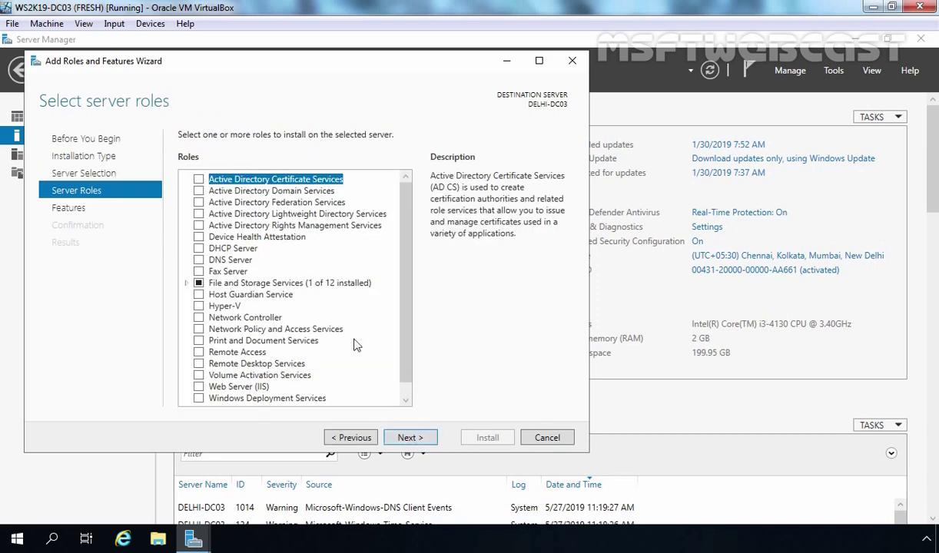
# Step: Select the Active Directory Domain Services role with its required features, keep the remaining defaults and start the installation
pyautogui.click(238, 191)
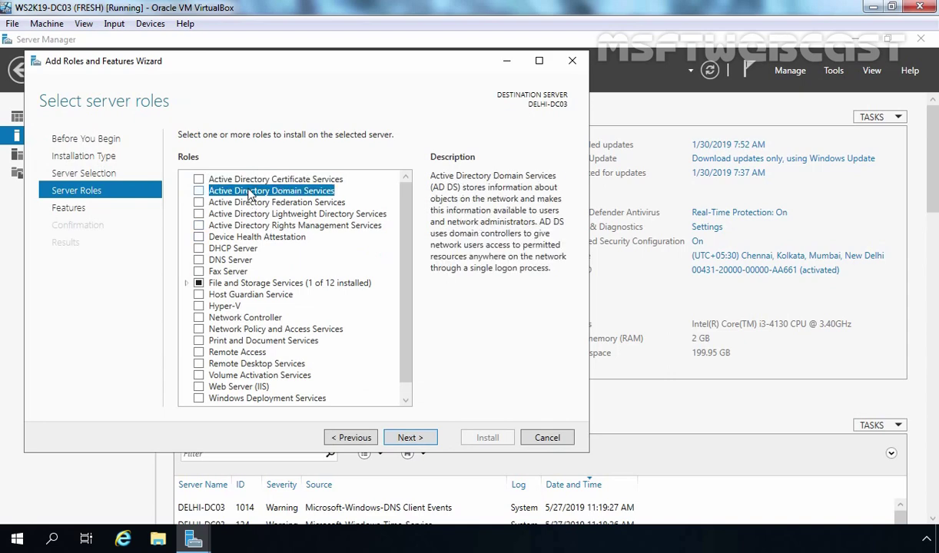
pyautogui.click(199, 191)
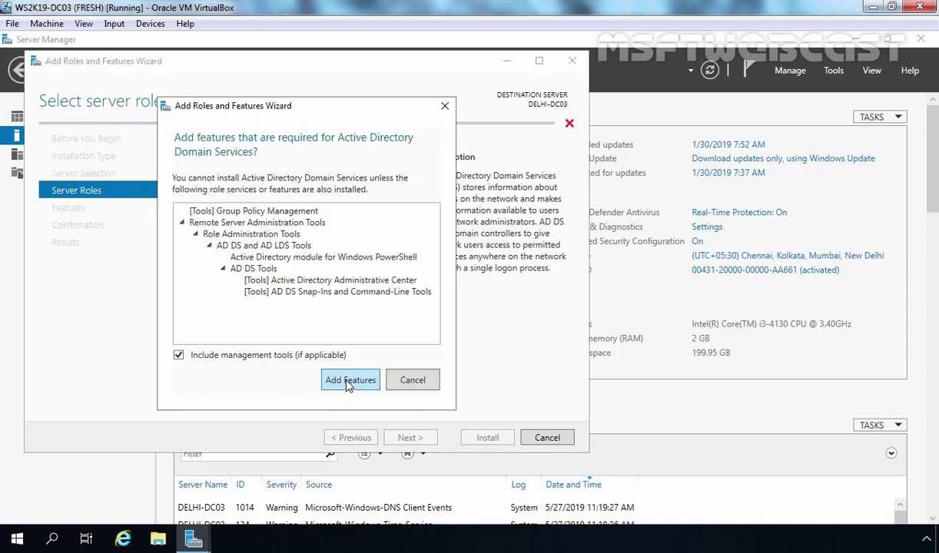
pyautogui.click(350, 380)
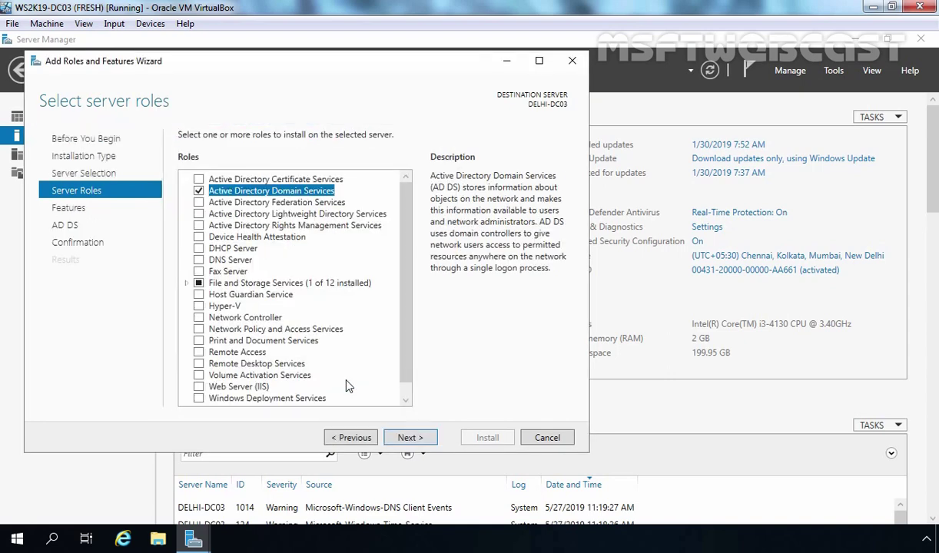
pyautogui.click(413, 439)
pyautogui.click(411, 440)
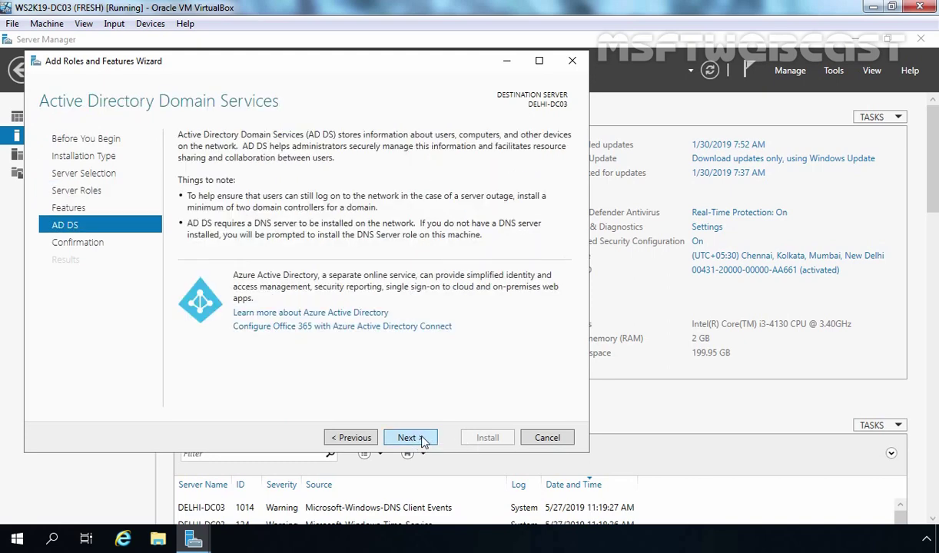
pyautogui.click(421, 439)
pyautogui.click(484, 438)
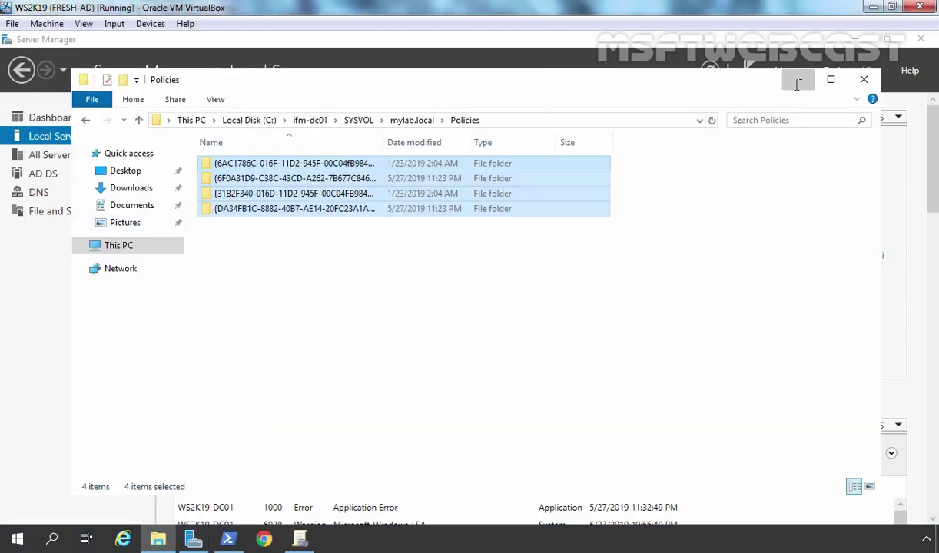
# Step: On WS2K19-DC01, open Active Directory Users and Computers and check the Domain Controllers container of mylab.local
pyautogui.click(798, 82)
pyautogui.click(835, 71)
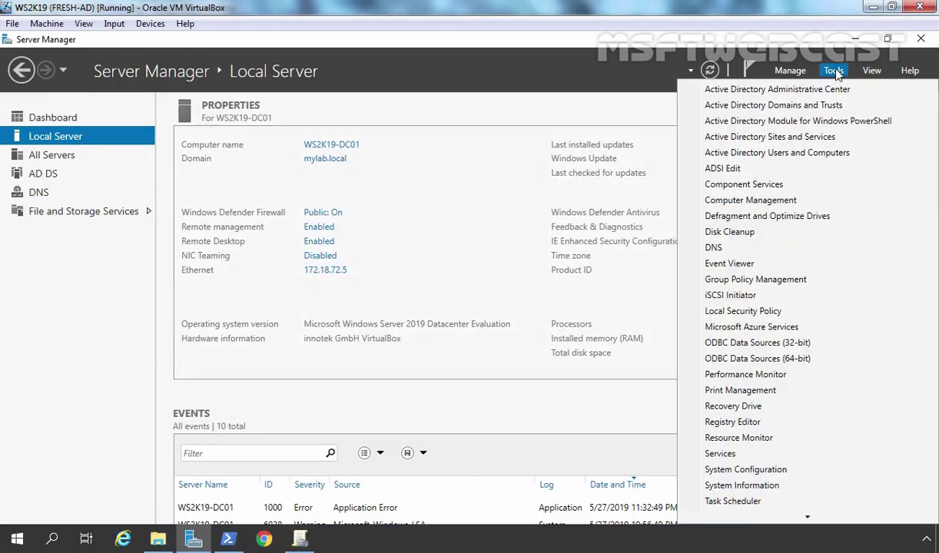
pyautogui.click(825, 157)
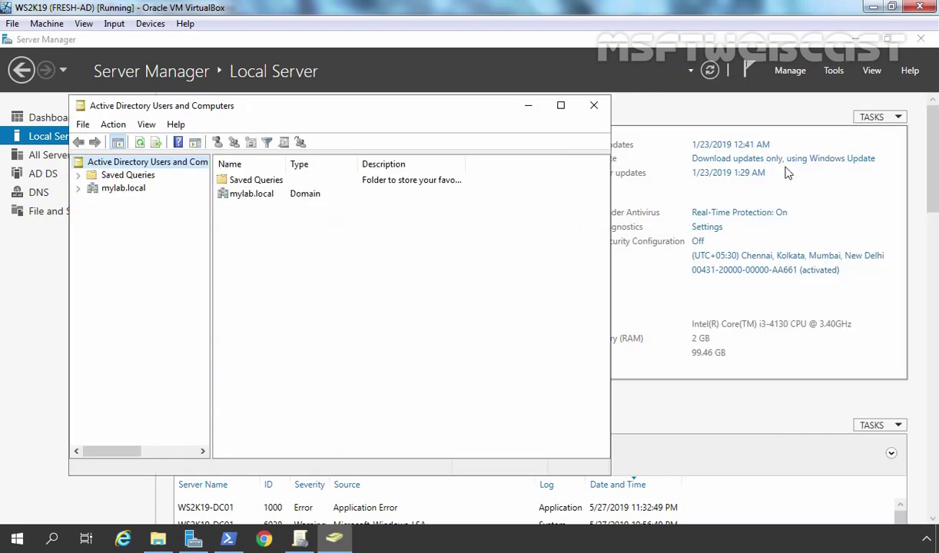
pyautogui.click(123, 188)
pyautogui.doubleClick(121, 187)
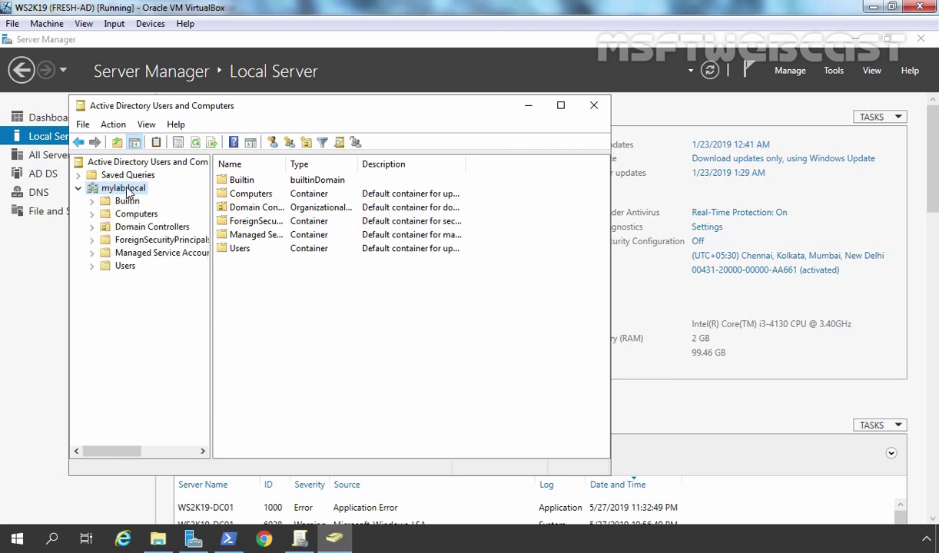
pyautogui.click(139, 228)
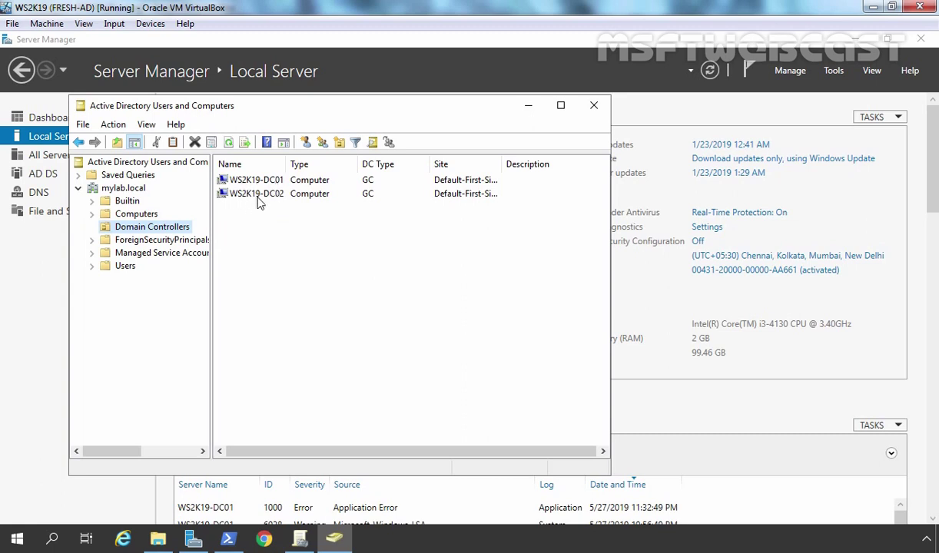
pyautogui.click(528, 105)
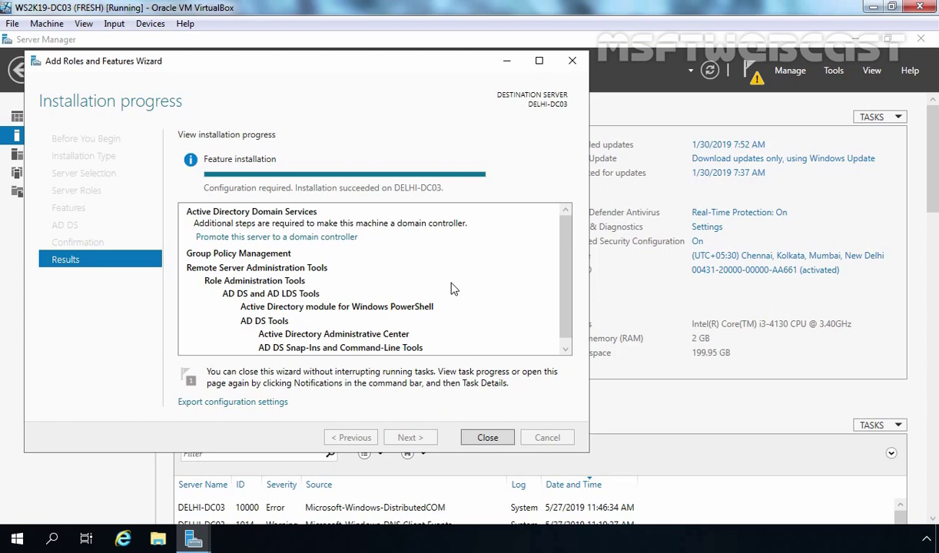
# Step: Start promoting DELHI-DC03 as a domain controller in existing domain mylab.local, supplying the domain administrator's user name and password
pyautogui.click(266, 238)
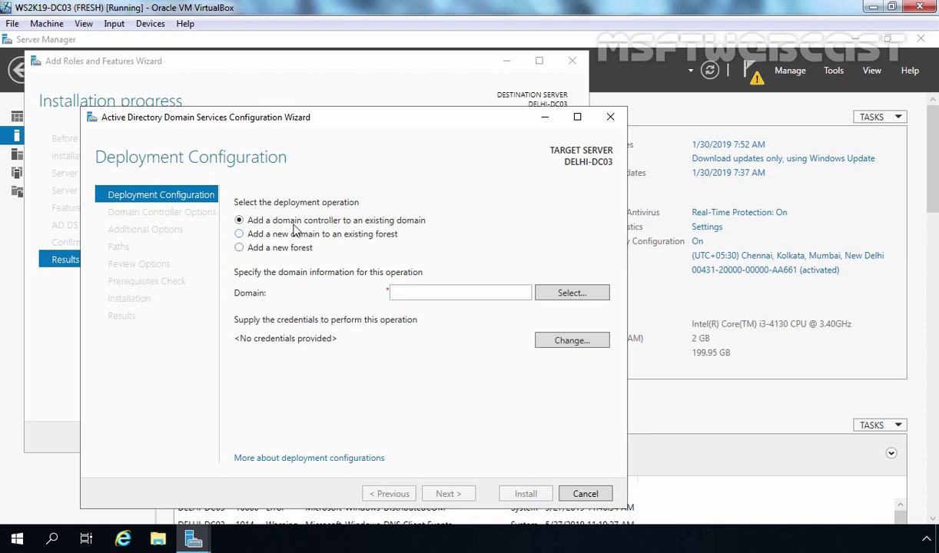
pyautogui.click(437, 294)
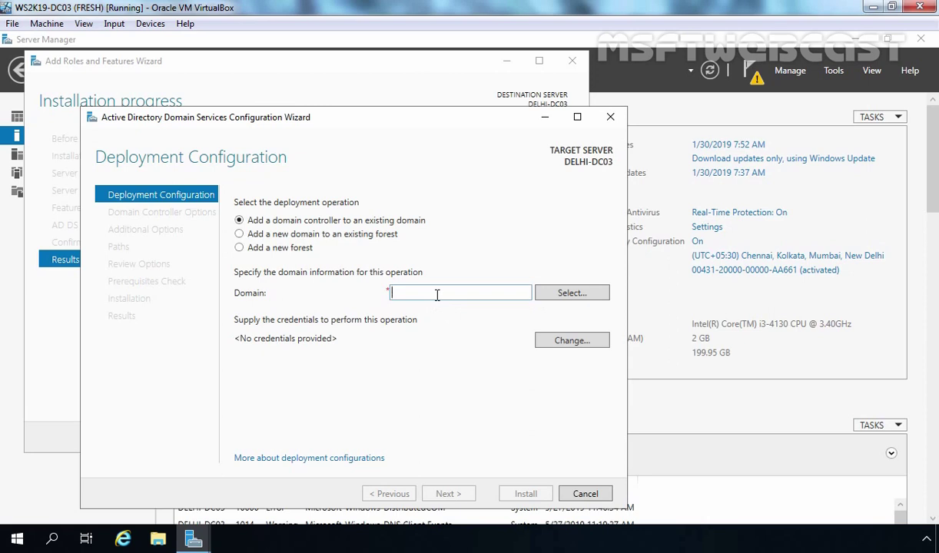
pyautogui.write('mylab.local')
pyautogui.click(571, 341)
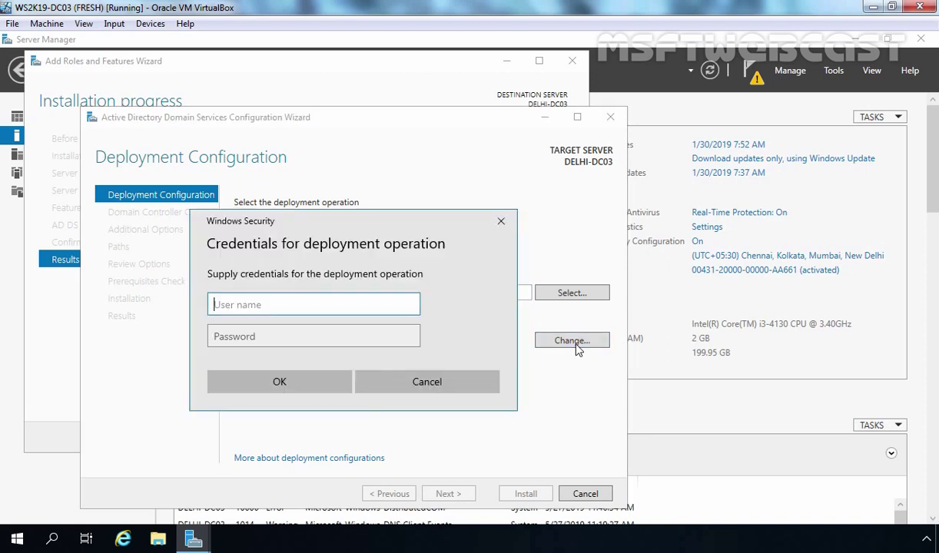
pyautogui.write('administrator@mylab.local')
pyautogui.press('Tab')
pyautogui.write('•••••••••')
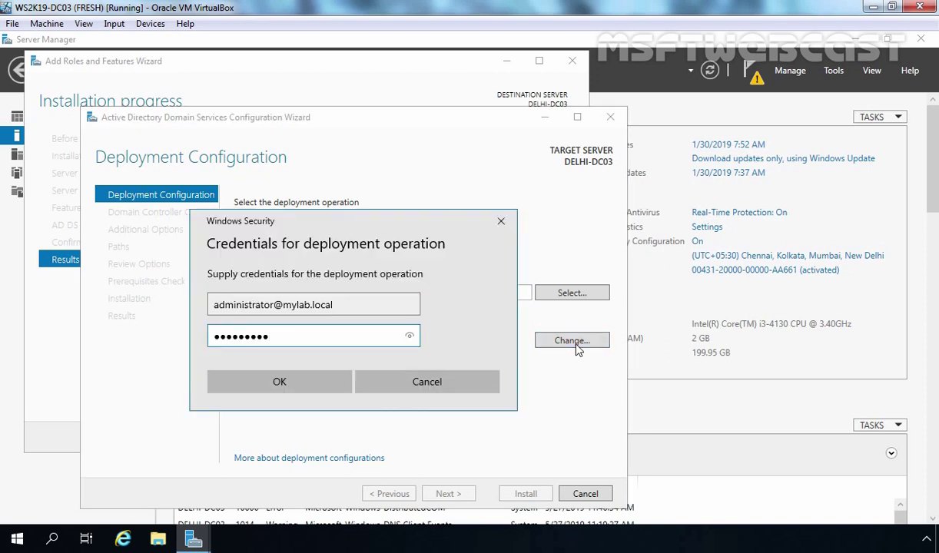
pyautogui.click(280, 381)
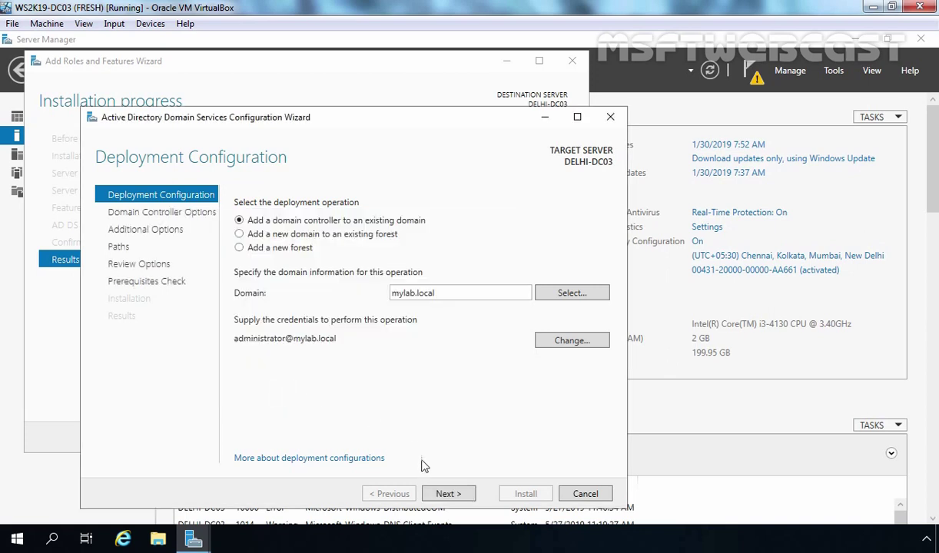
pyautogui.click(452, 496)
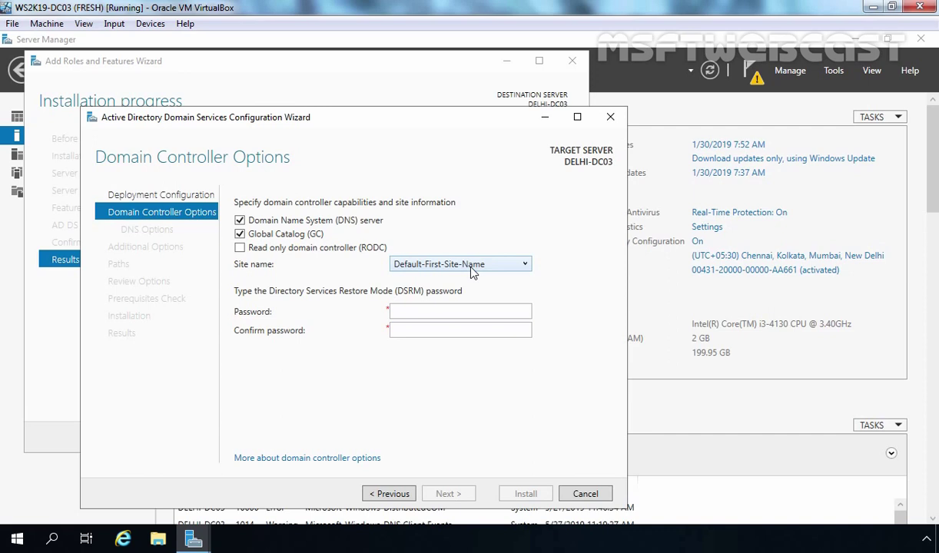
# Step: Enter and confirm the DSRM password, keeping the default domain controller and DNS options
pyautogui.click(450, 311)
pyautogui.write('•••••••')
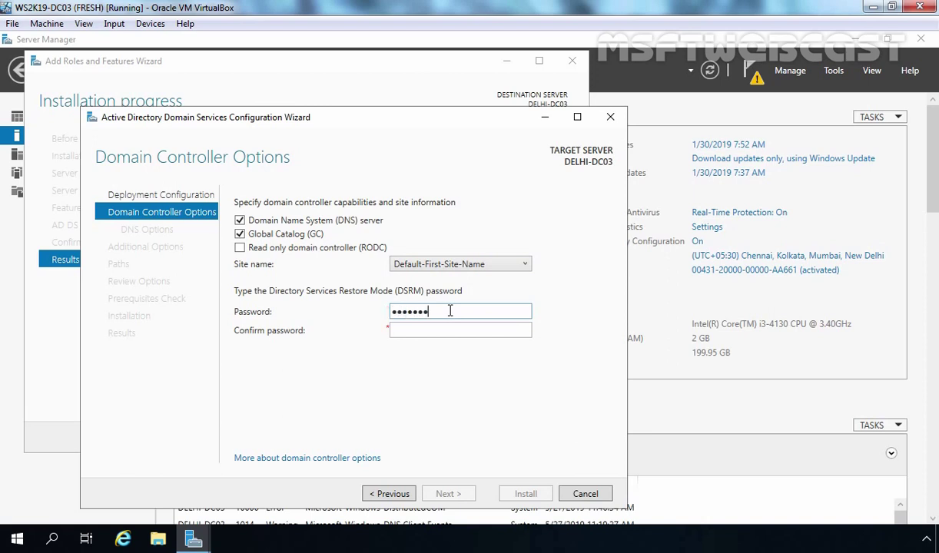
pyautogui.write('•')
pyautogui.press('Tab')
pyautogui.write('••••••••')
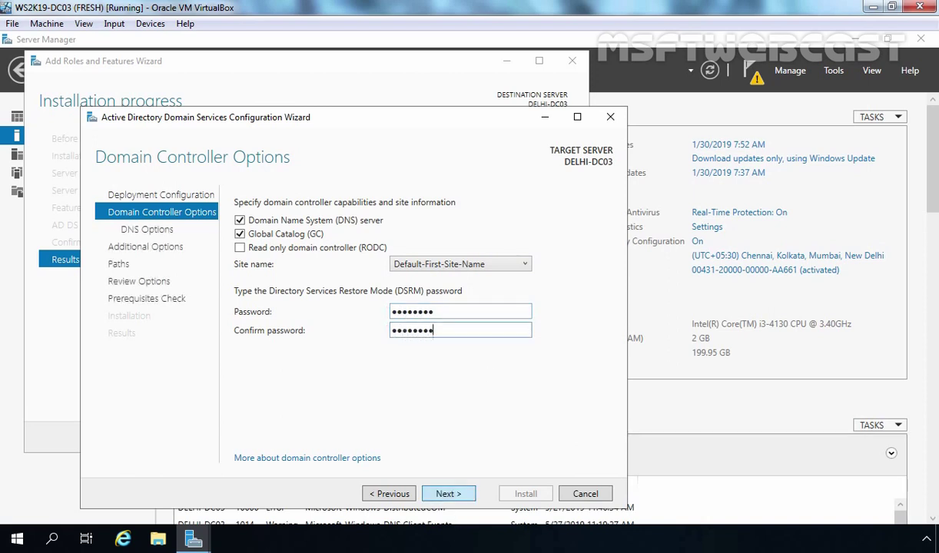
pyautogui.click(447, 496)
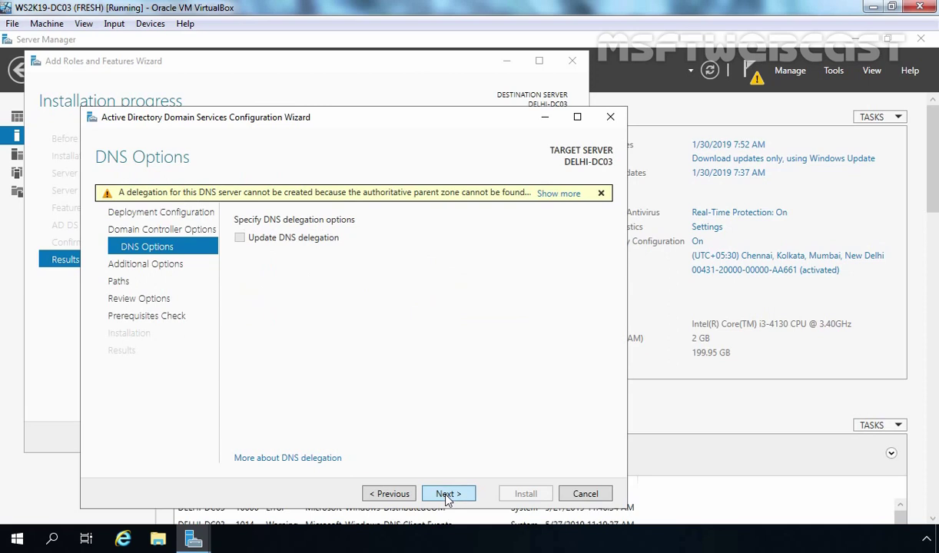
pyautogui.click(447, 494)
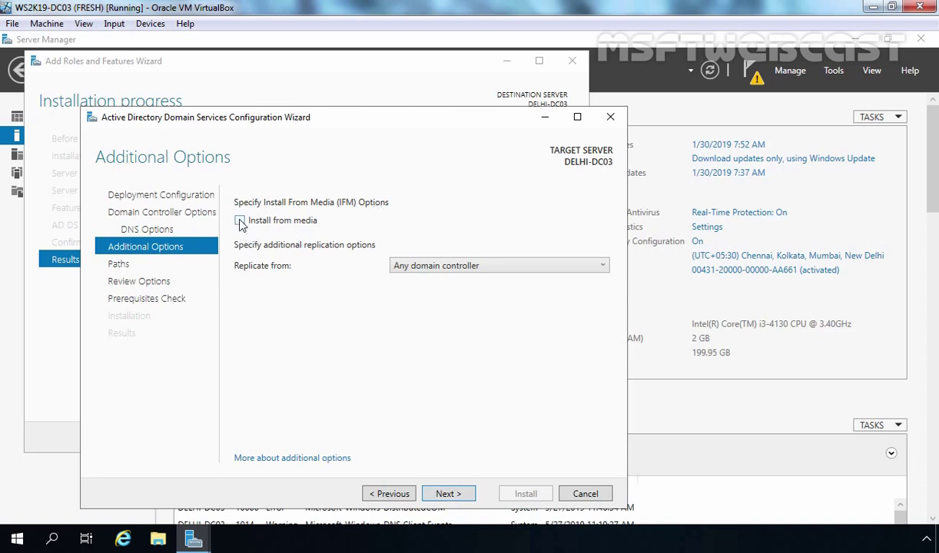
# Step: Enable Install from media with the path D:\ifm-dc01 and set replication from WS2K19-DC01.mylab.local
pyautogui.click(240, 221)
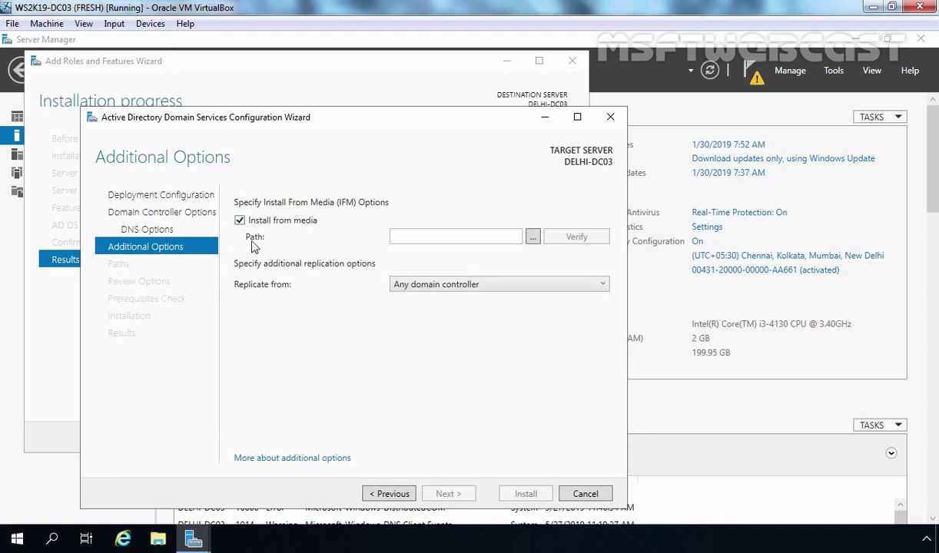
pyautogui.click(533, 238)
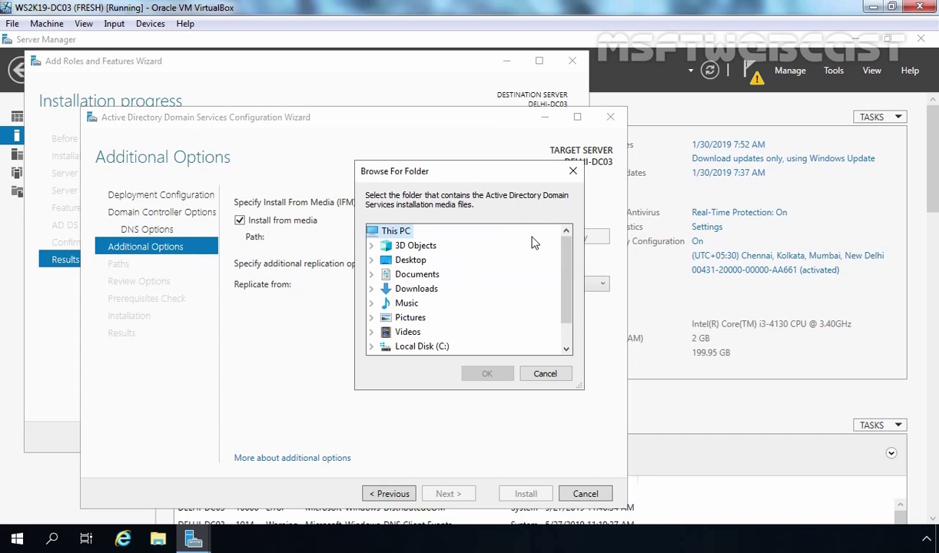
pyautogui.scroll(-1, 542, 255)
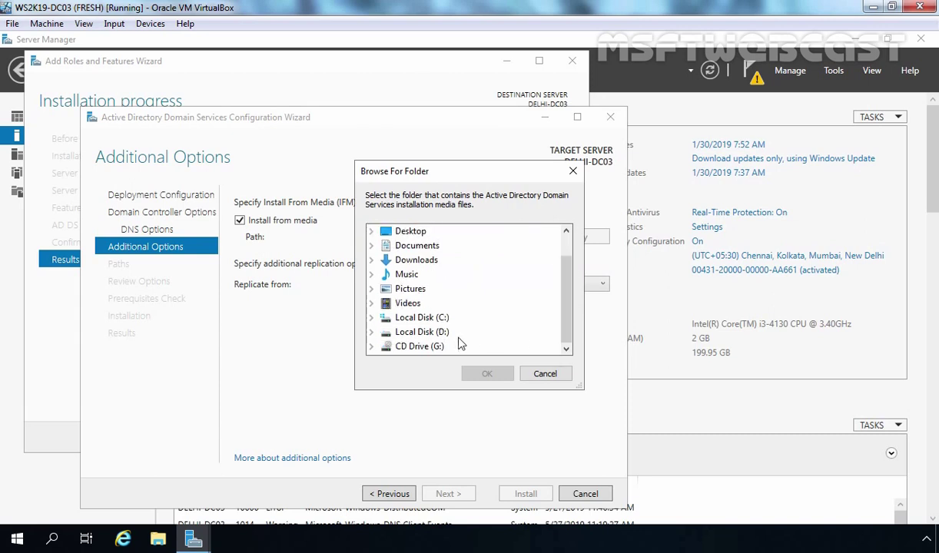
pyautogui.doubleClick(424, 332)
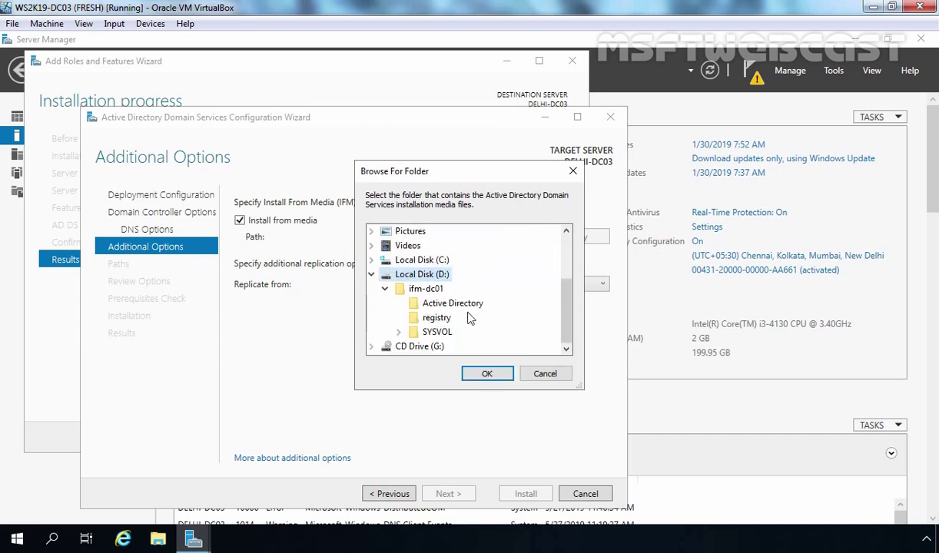
pyautogui.click(427, 289)
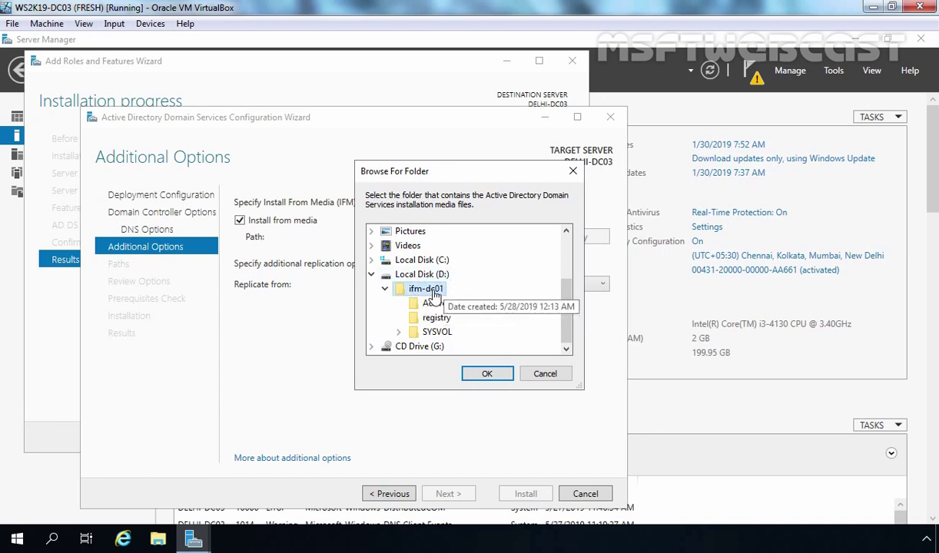
pyautogui.click(487, 374)
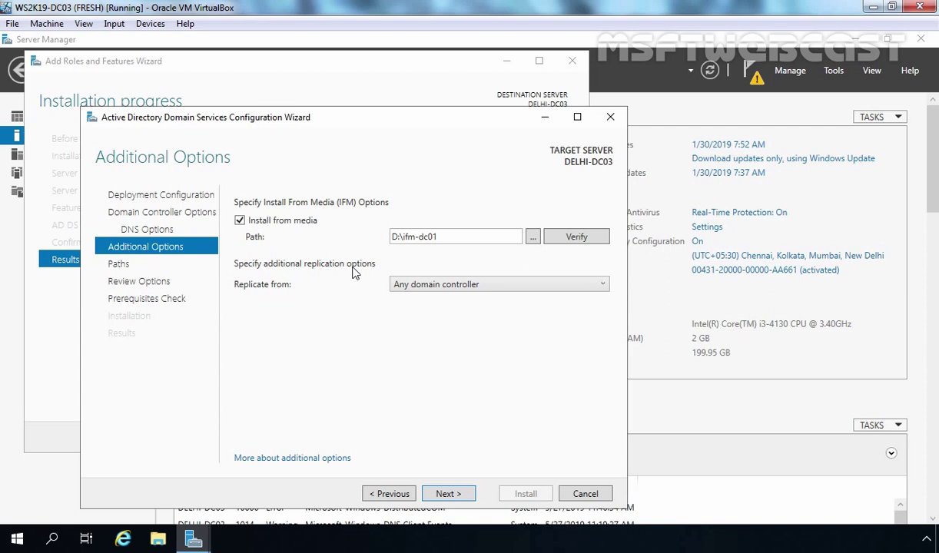
pyautogui.click(401, 285)
pyautogui.click(415, 315)
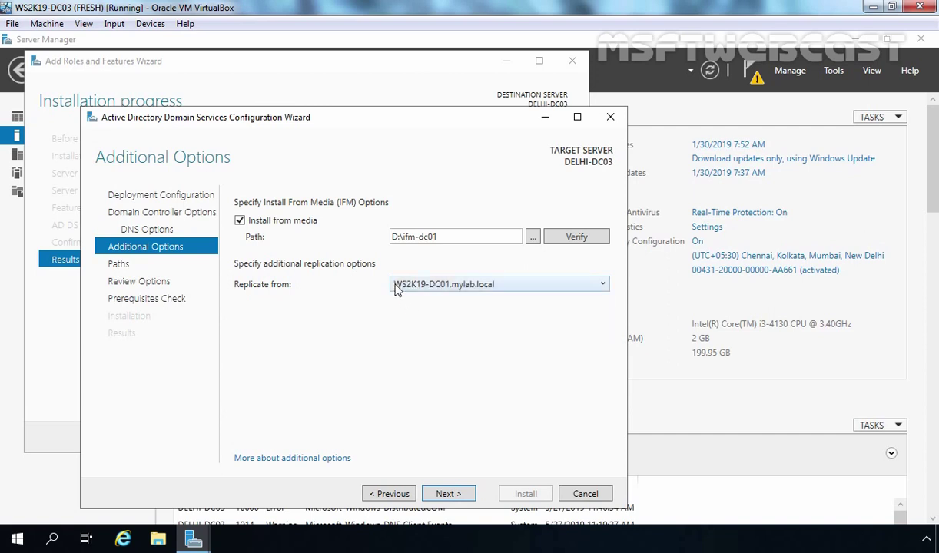
pyautogui.click(449, 494)
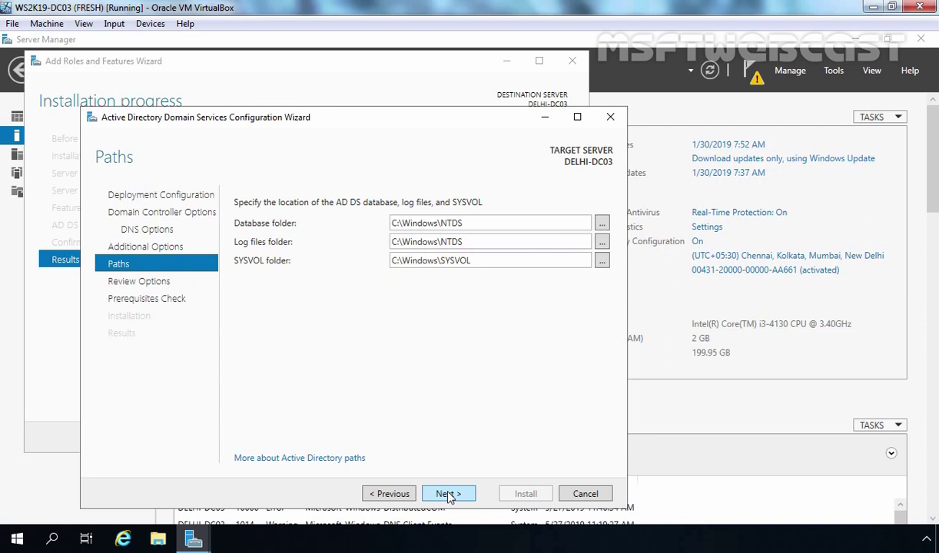
# Step: Keep the default database, log and SYSVOL folders, pass the review and prerequisites check, and start the promotion
pyautogui.click(449, 494)
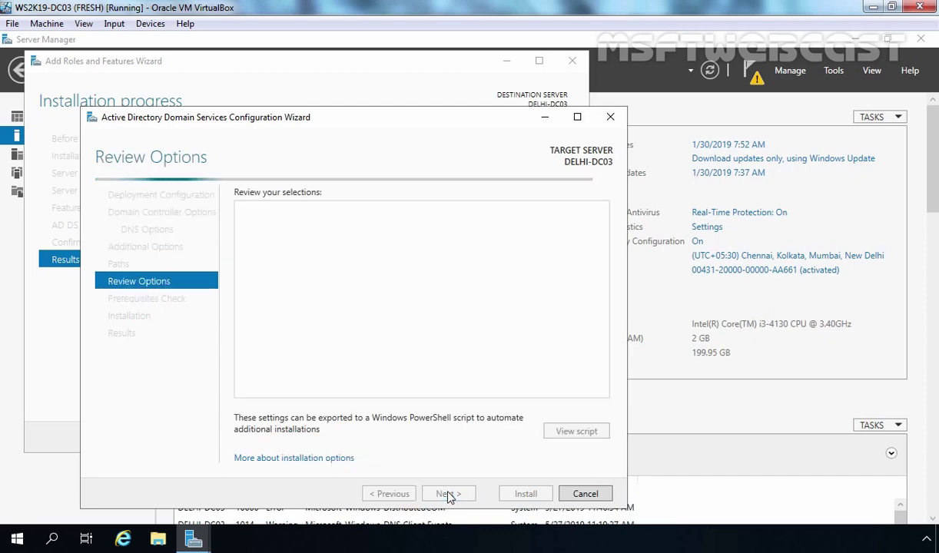
pyautogui.click(449, 494)
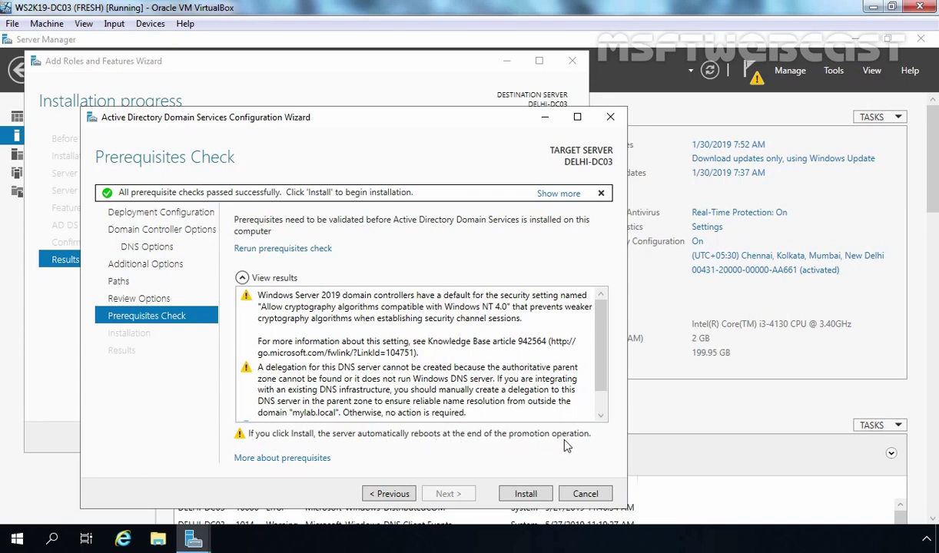
pyautogui.click(527, 494)
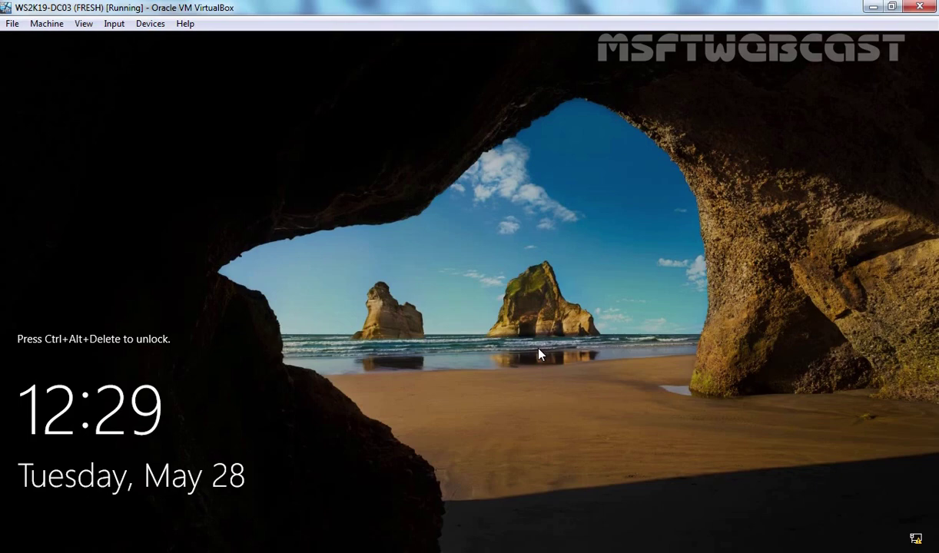
# Step: Sign in to the restarted DELHI-DC03 with the domain administrator's password
pyautogui.hotkey('ctrl', 'alt', 'Delete')
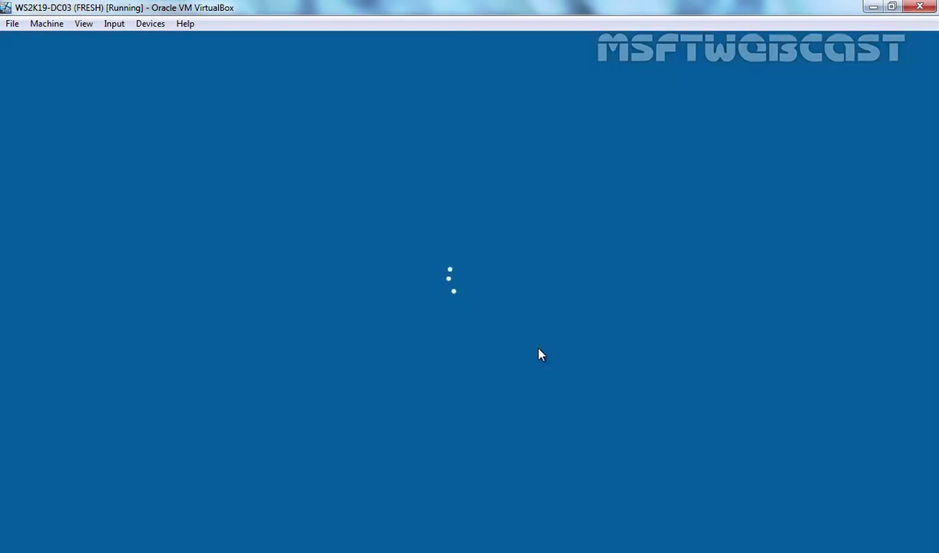
pyautogui.write('•••••••••')
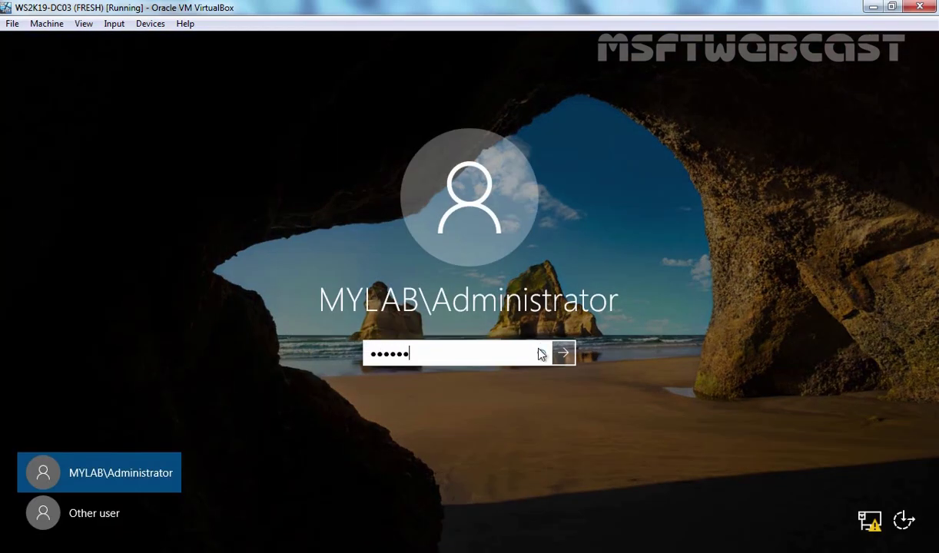
pyautogui.press('Return')
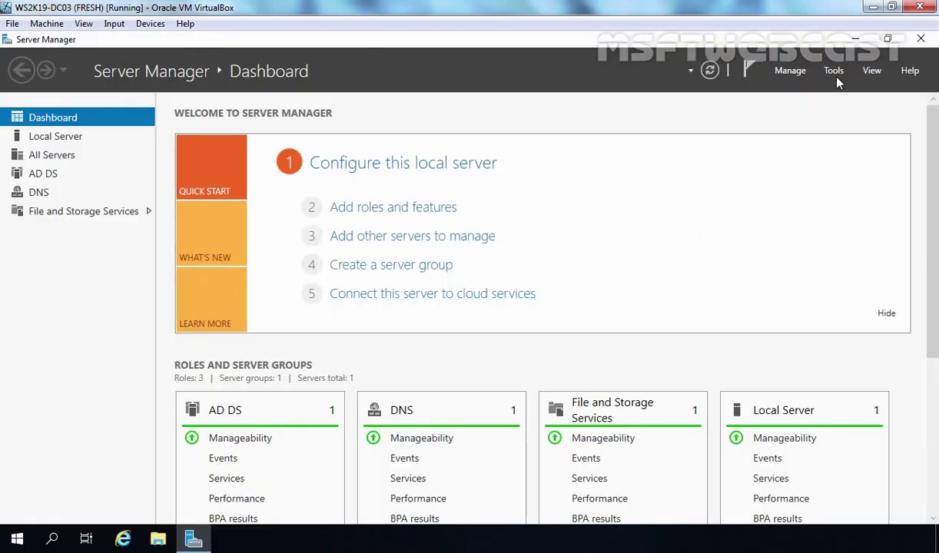
# Step: On DELHI-DC03, check the Domain Controllers container of mylab.local in Active Directory Users and Computers, and minimize the console
pyautogui.click(835, 73)
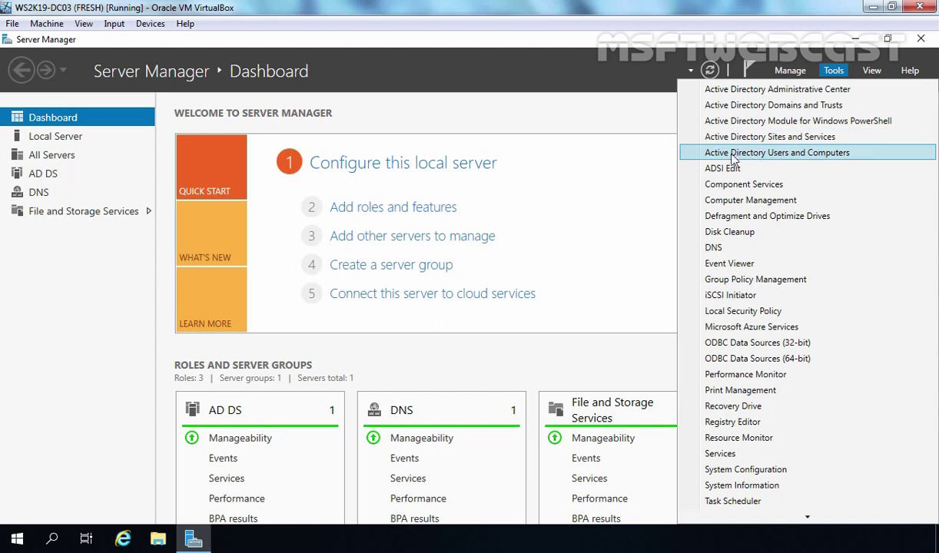
pyautogui.click(810, 153)
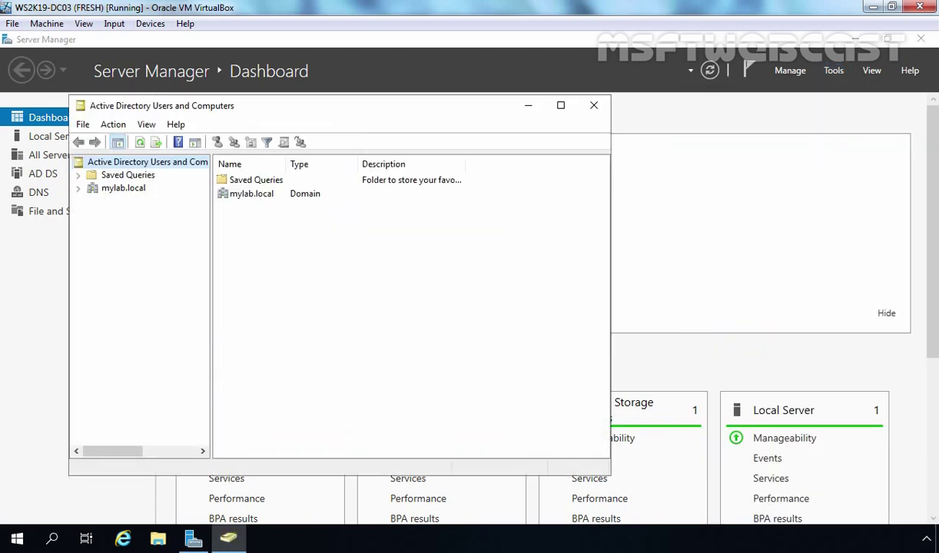
pyautogui.click(127, 190)
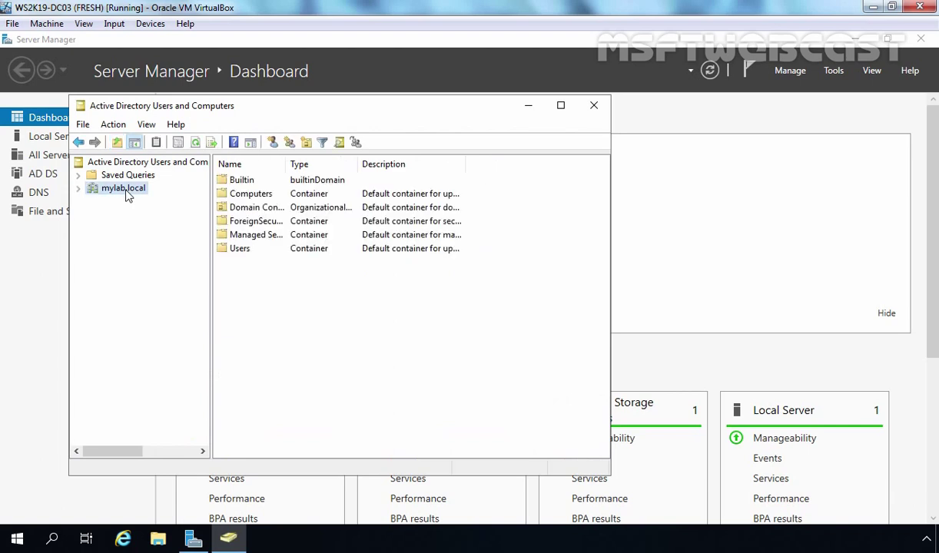
pyautogui.doubleClick(125, 189)
pyautogui.click(134, 229)
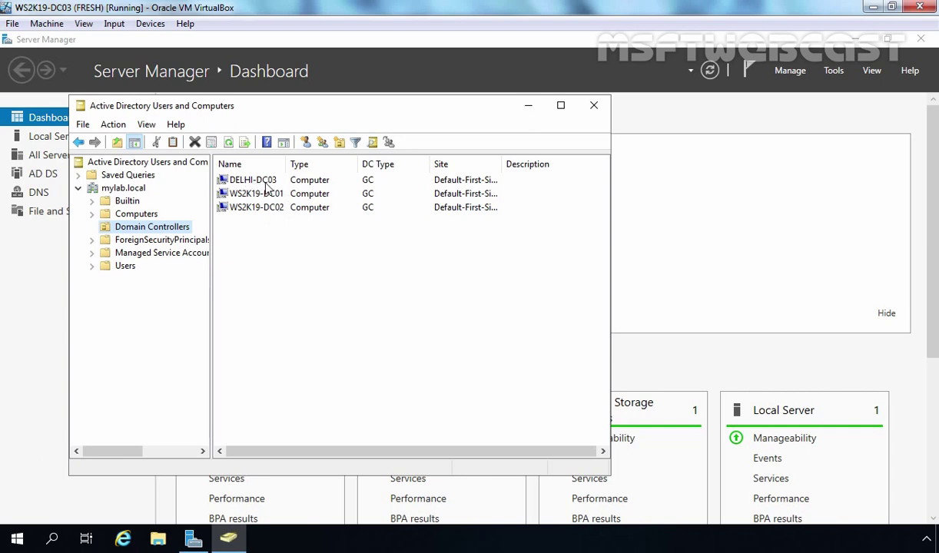
pyautogui.click(530, 106)
# Step: Open the DNS page of the Ethernet adapter's advanced TCP/IPv4 settings on DELHI-DC03
pyautogui.click(58, 139)
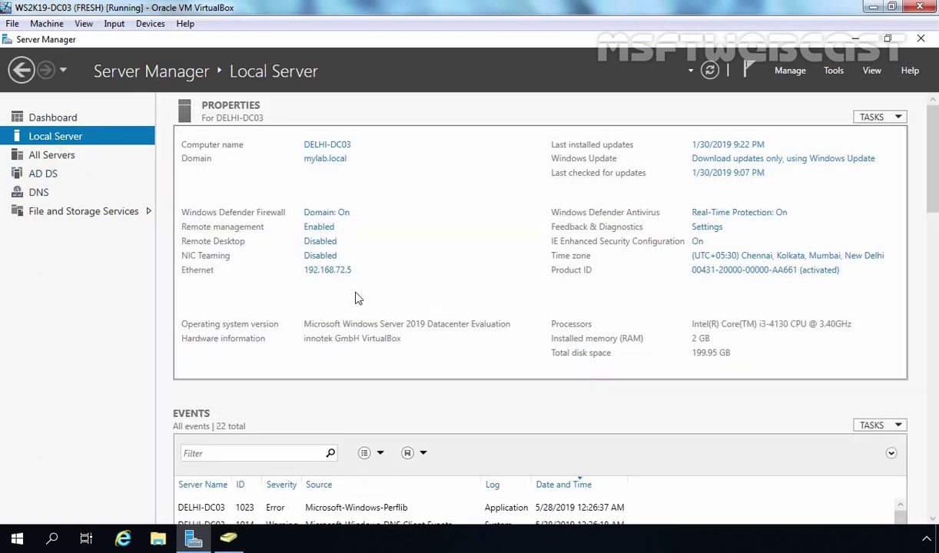
pyautogui.click(316, 272)
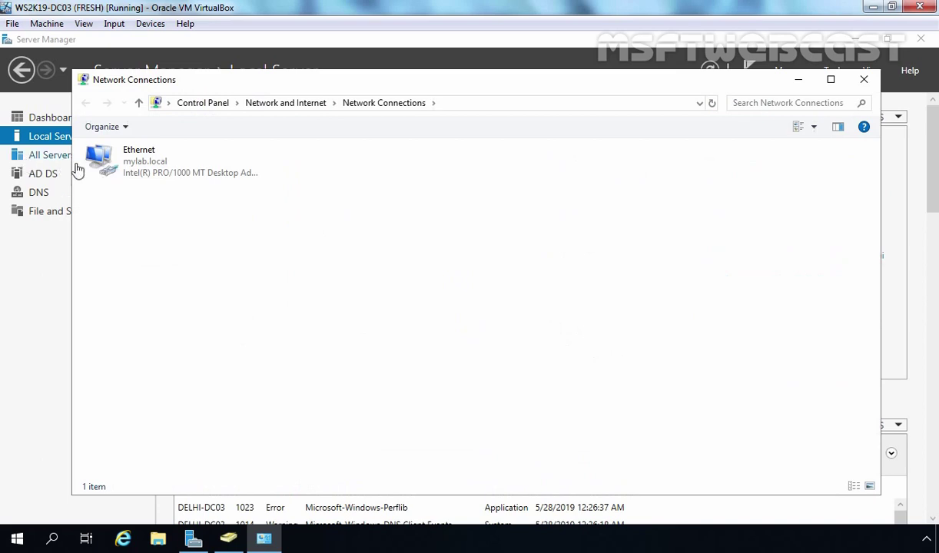
pyautogui.click(126, 163)
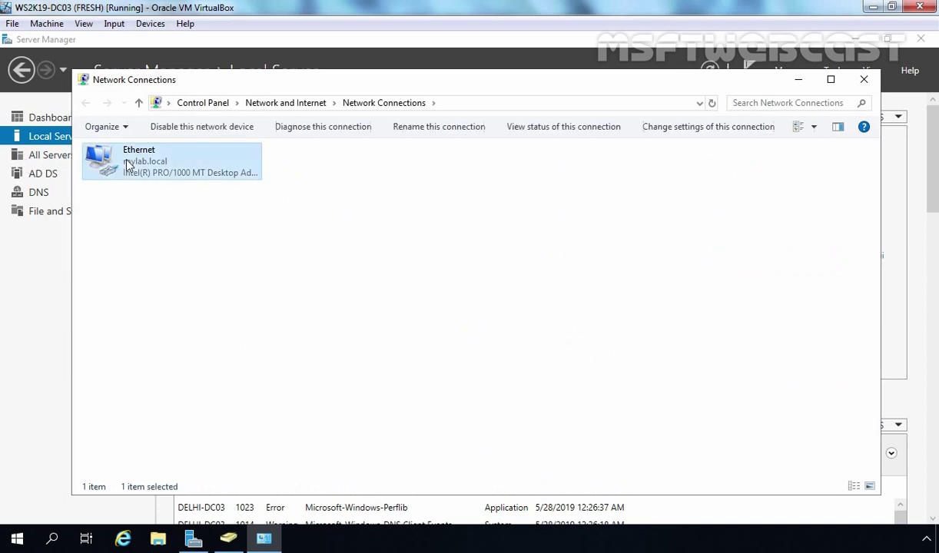
pyautogui.rightClick(127, 161)
pyautogui.click(179, 299)
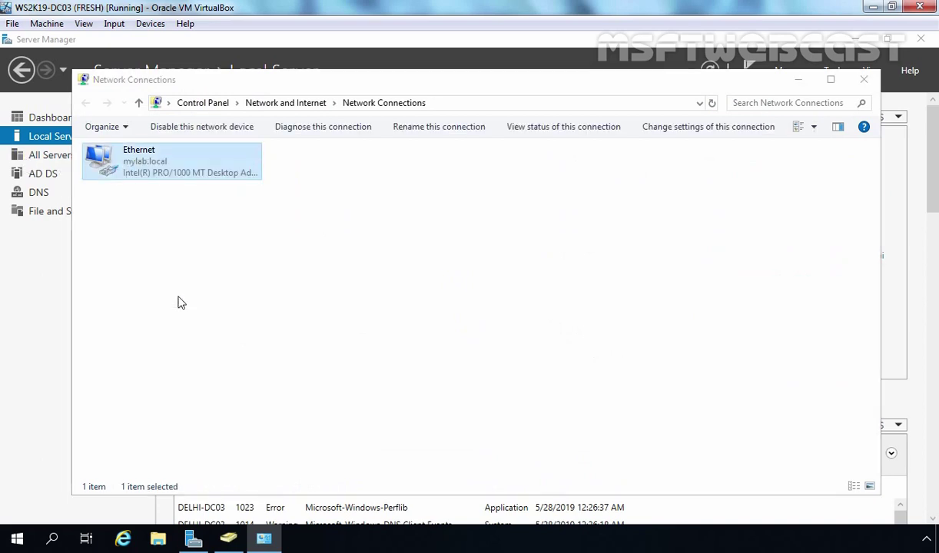
pyautogui.click(182, 295)
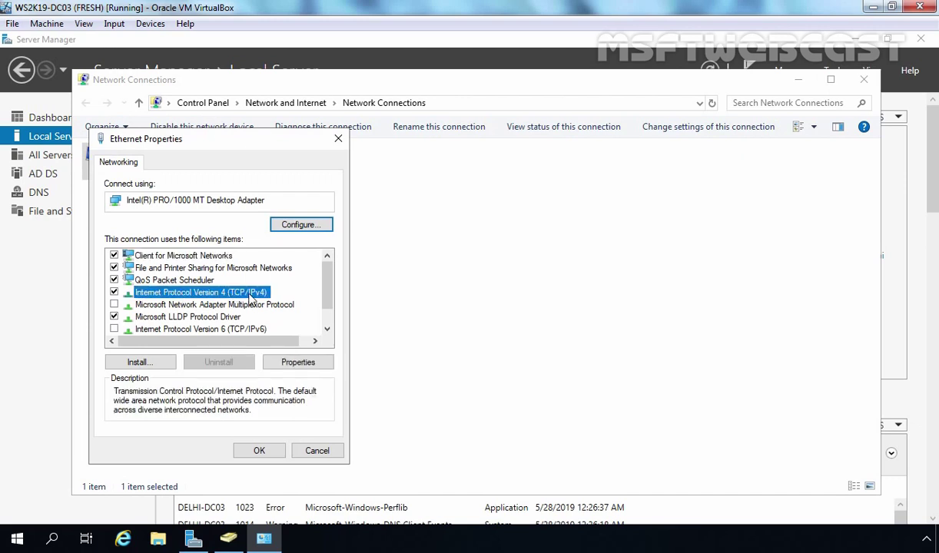
pyautogui.click(286, 360)
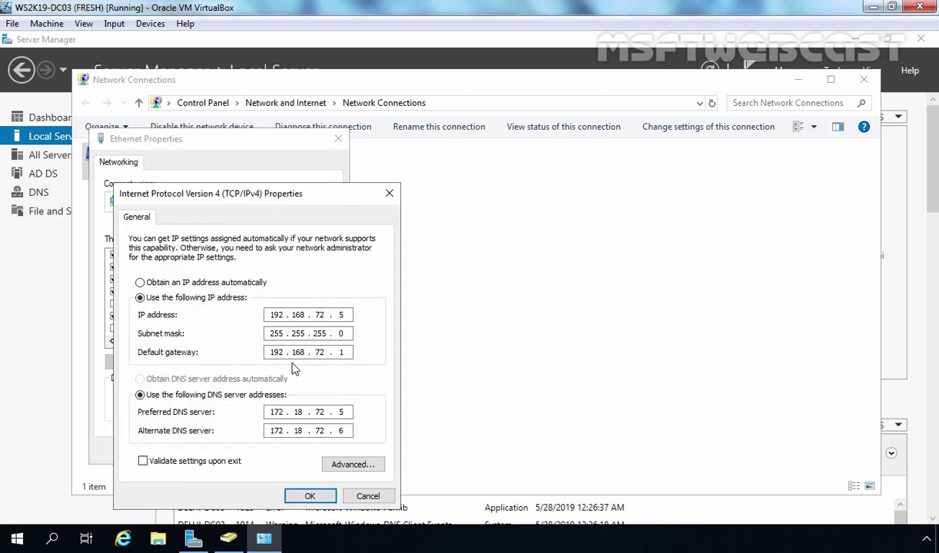
pyautogui.click(350, 465)
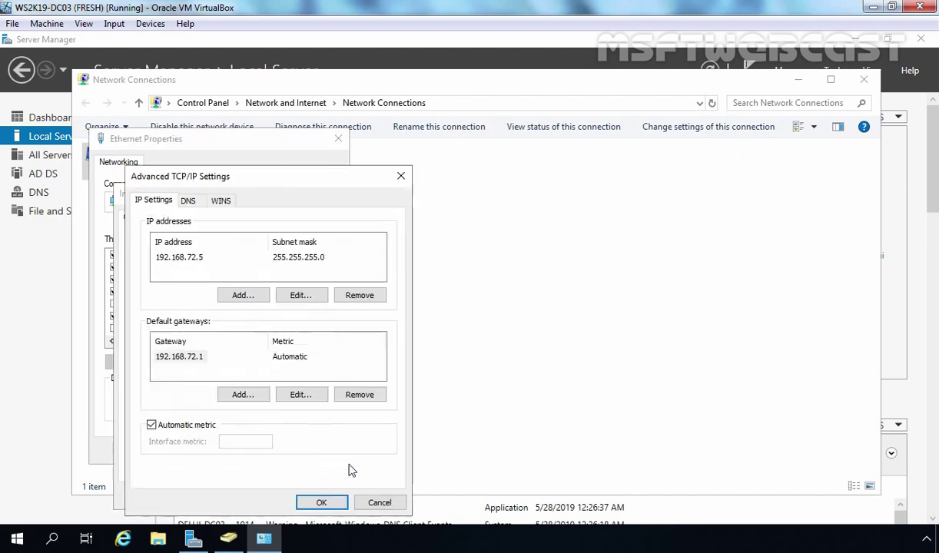
pyautogui.click(192, 204)
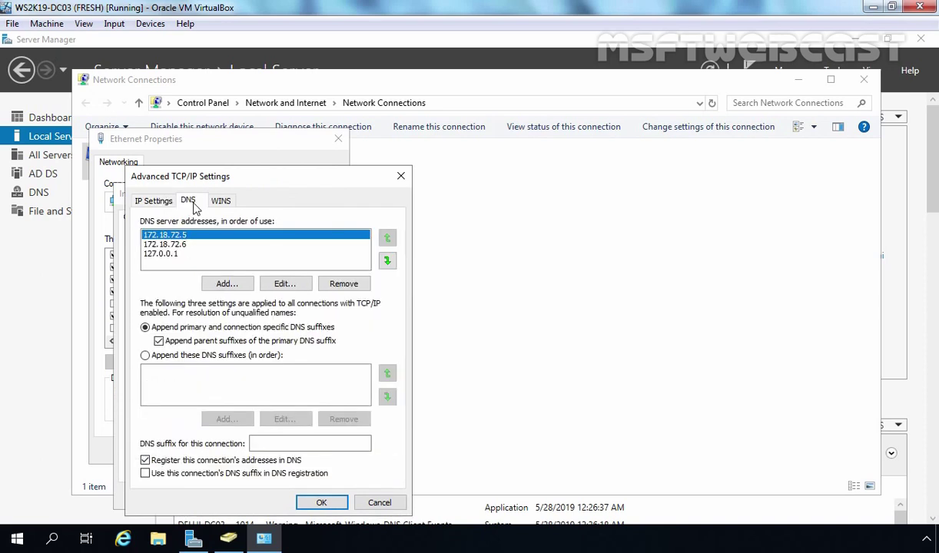
# Step: Replace the 127.0.0.1 entry in the DNS server address list with 192.168.72.5
pyautogui.click(154, 255)
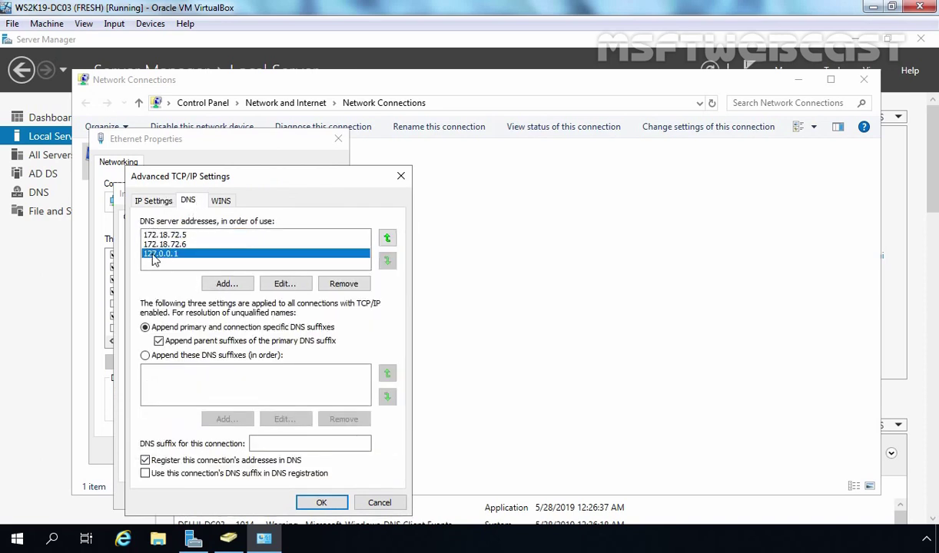
pyautogui.click(337, 283)
pyautogui.click(223, 283)
pyautogui.write('127.0.0.1')
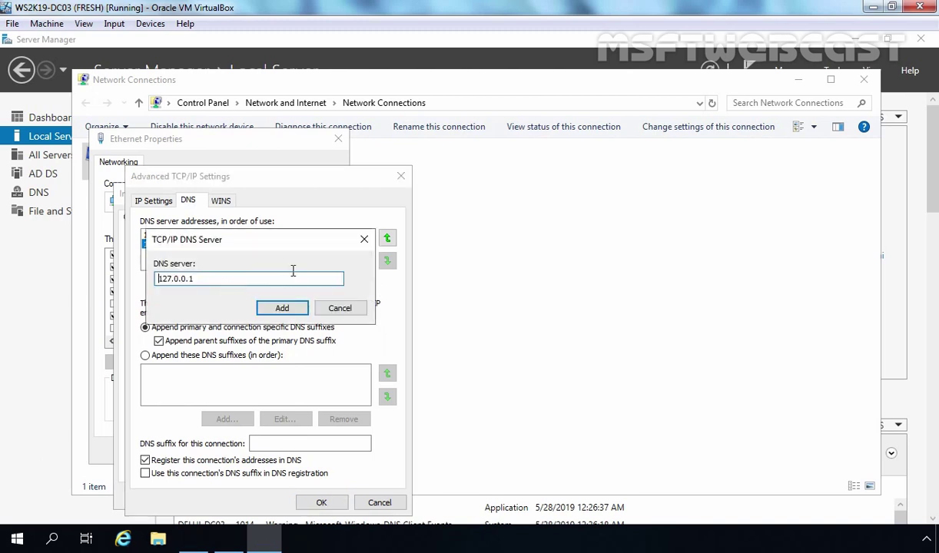
pyautogui.doubleClick(155, 278)
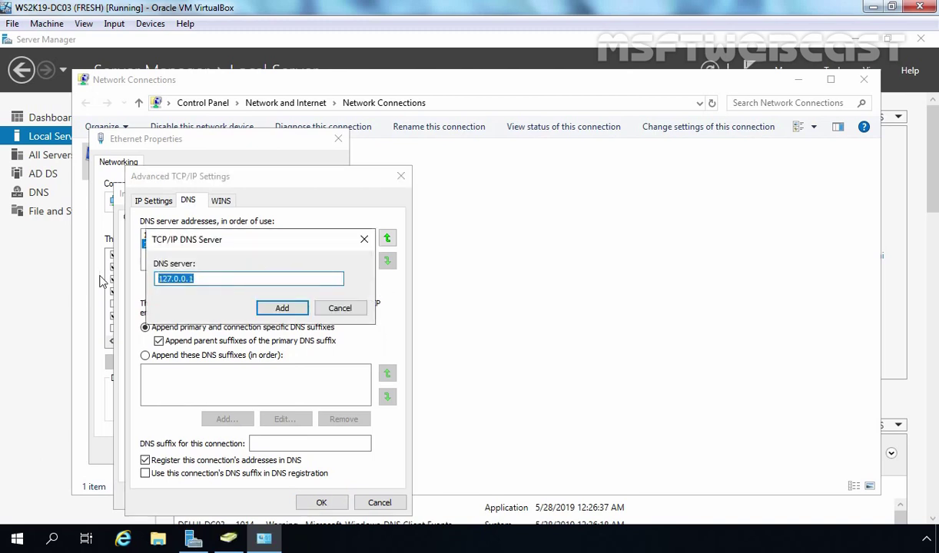
pyautogui.write('192.168.72.5')
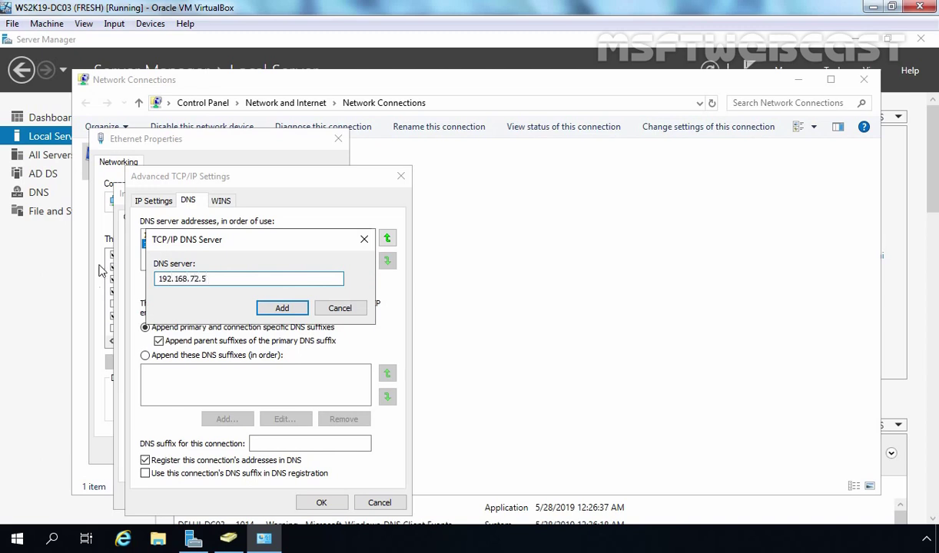
pyautogui.click(281, 308)
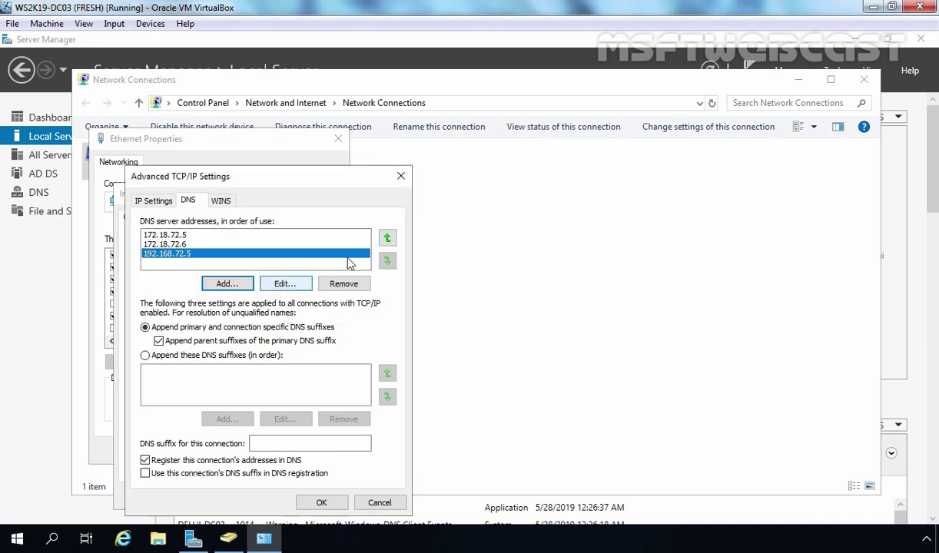
# Step: Move 192.168.72.5 to the top of the DNS server order, save the adapter settings and close Network Connections
pyautogui.click(387, 239)
pyautogui.click(388, 239)
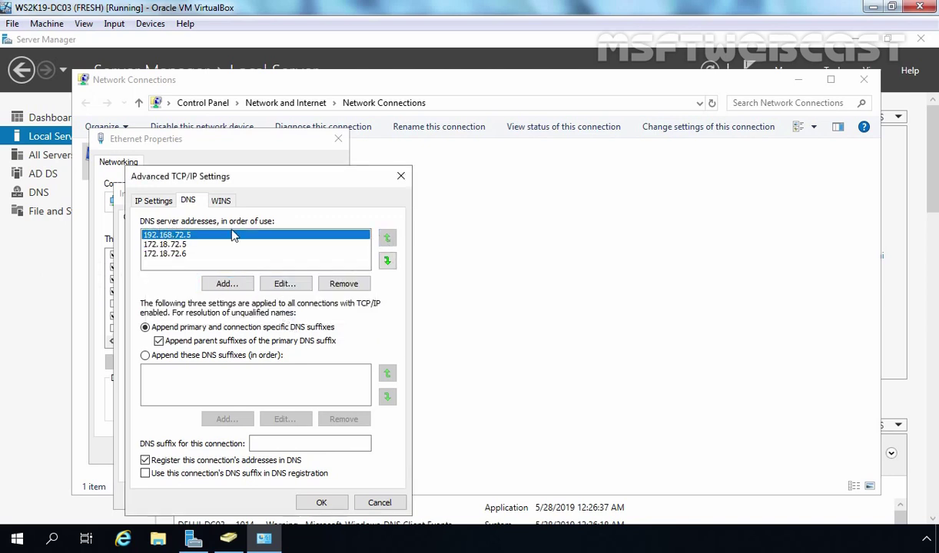
pyautogui.click(321, 503)
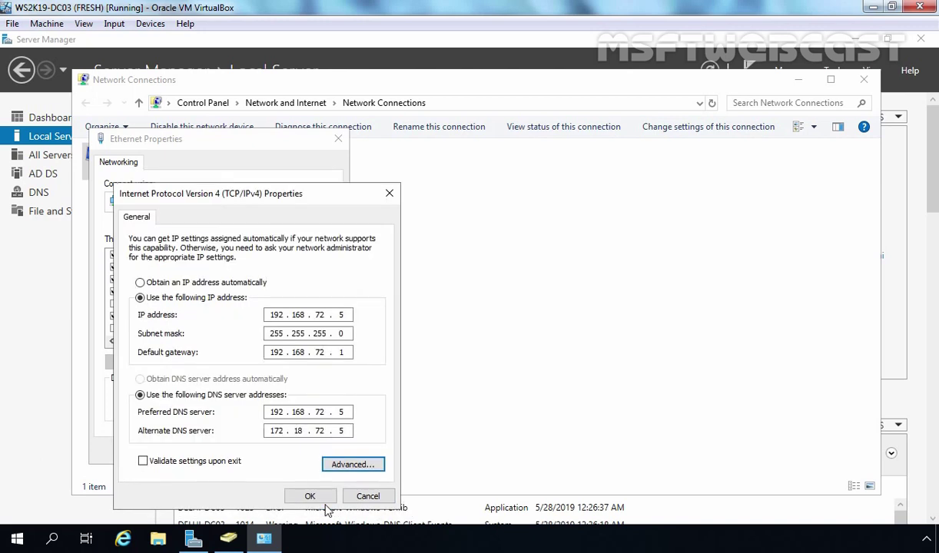
pyautogui.click(307, 497)
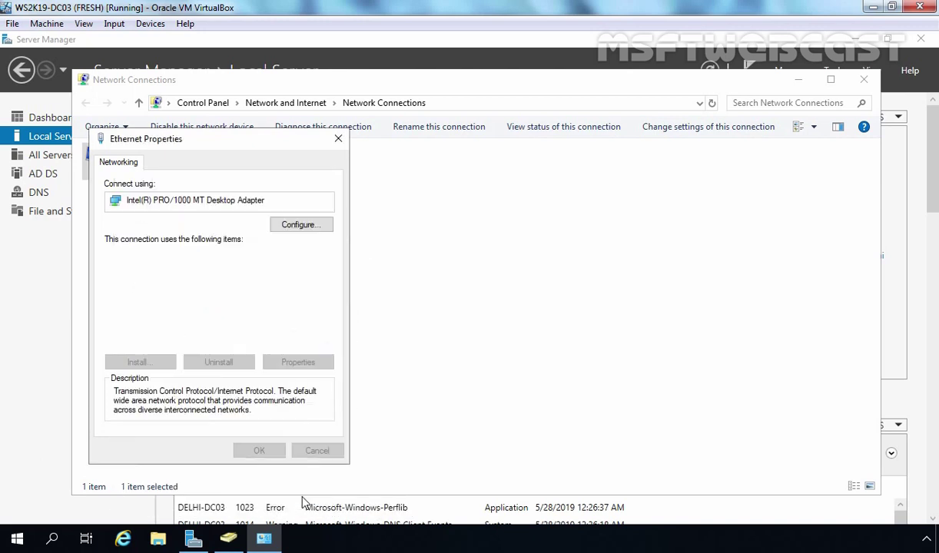
pyautogui.click(250, 434)
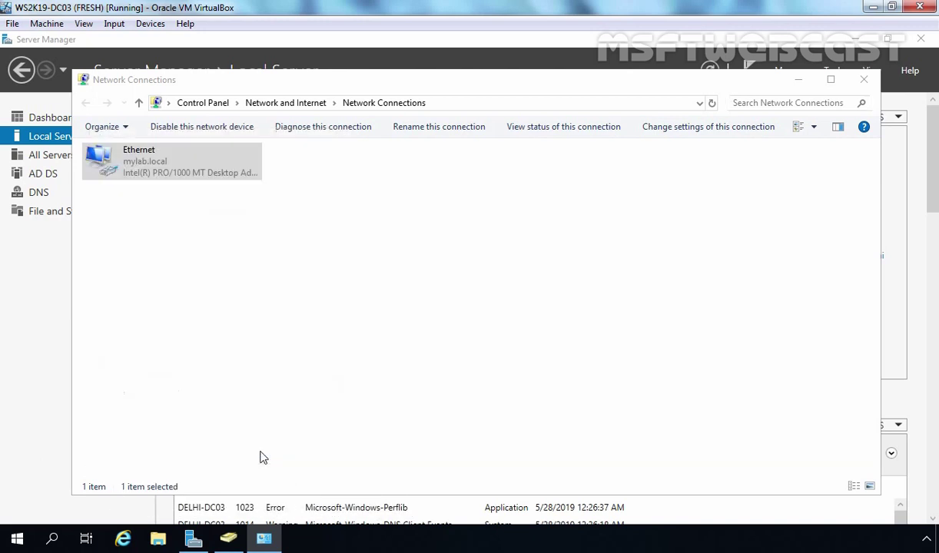
pyautogui.click(863, 79)
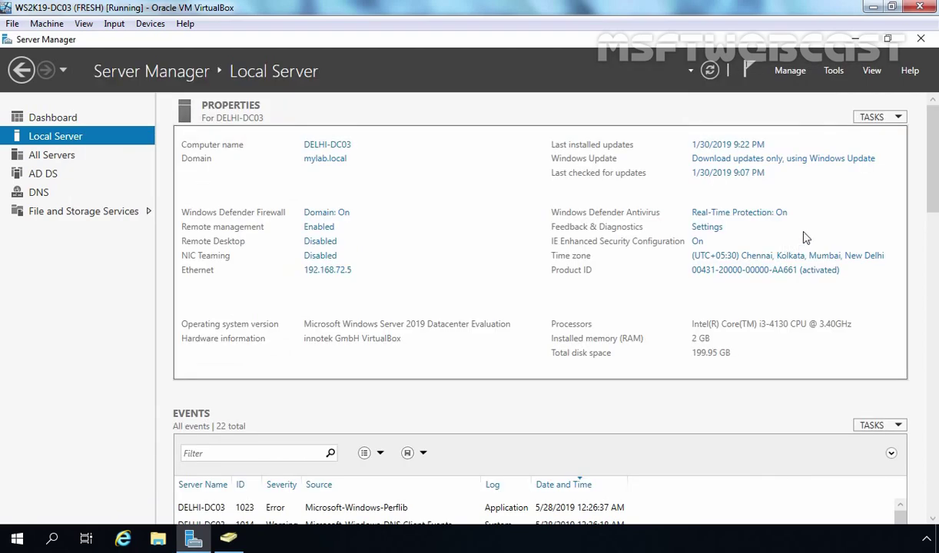
# Step: Open Active Directory Sites and Services and display the NTDS Settings of DELHI-DC03 under Default-First-Site-Name
pyautogui.click(835, 71)
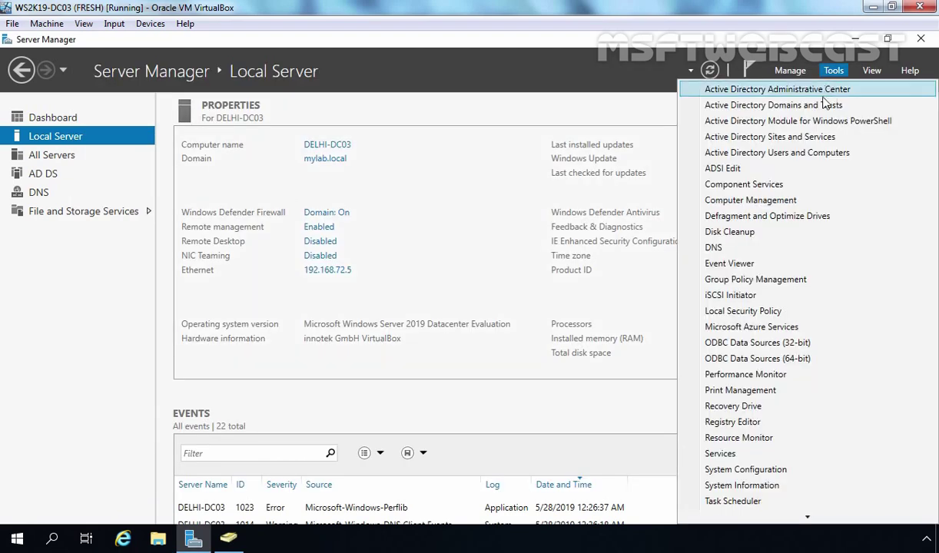
pyautogui.click(806, 141)
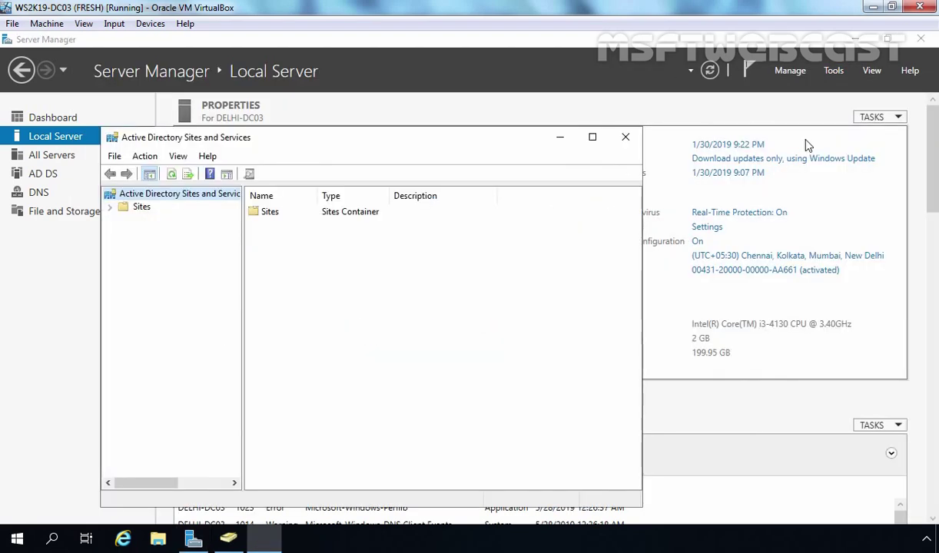
pyautogui.doubleClick(142, 207)
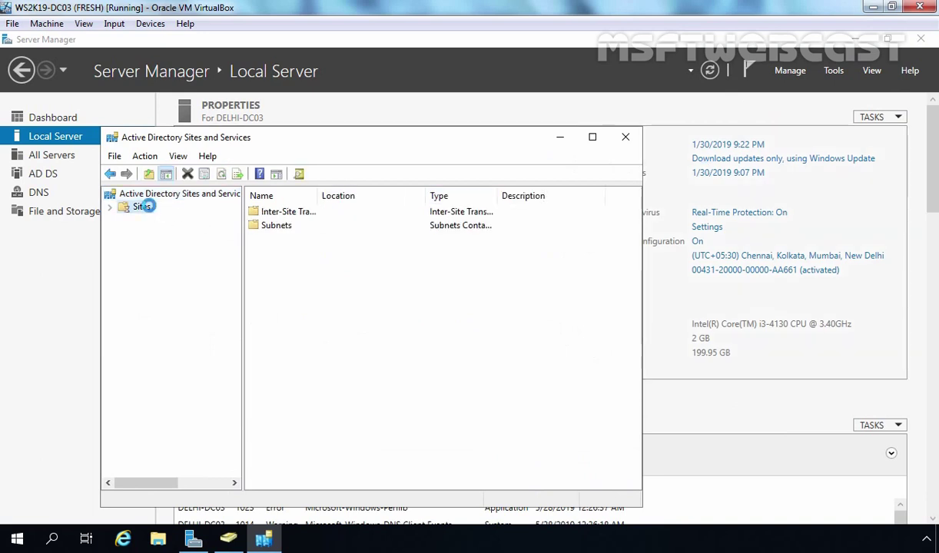
pyautogui.click(159, 245)
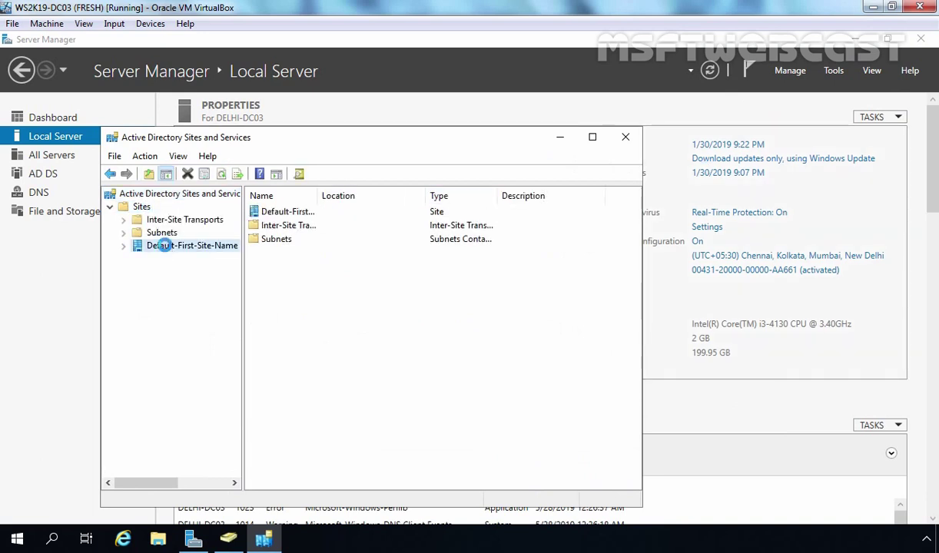
pyautogui.click(123, 246)
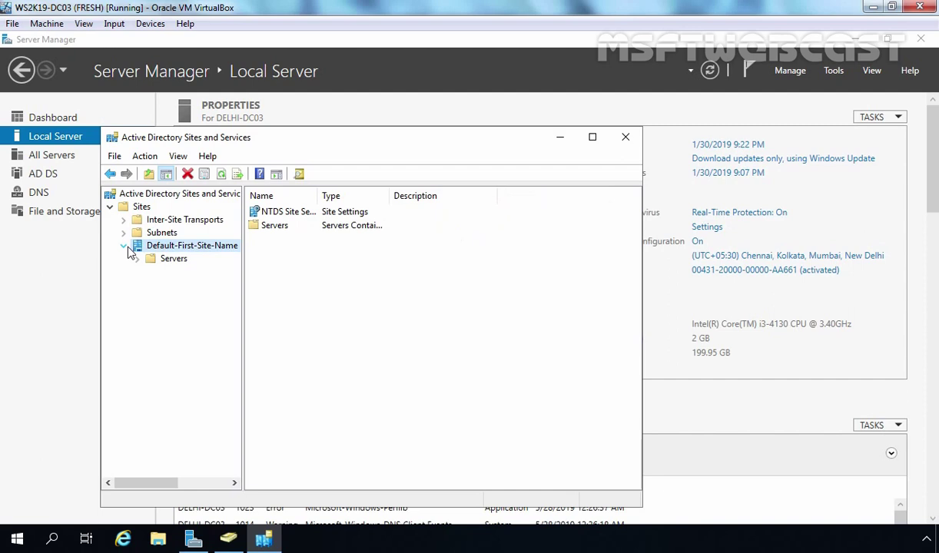
pyautogui.click(170, 259)
pyautogui.doubleClick(171, 259)
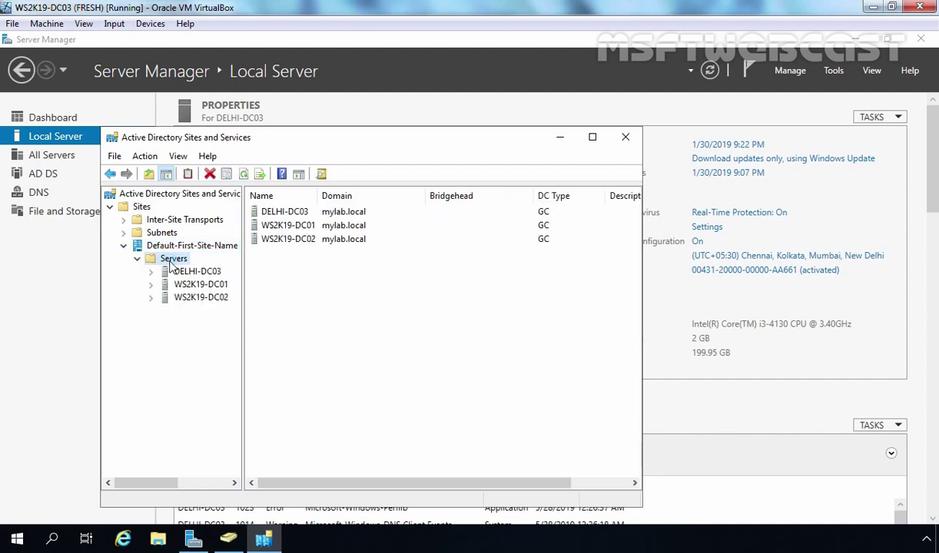
pyautogui.click(185, 274)
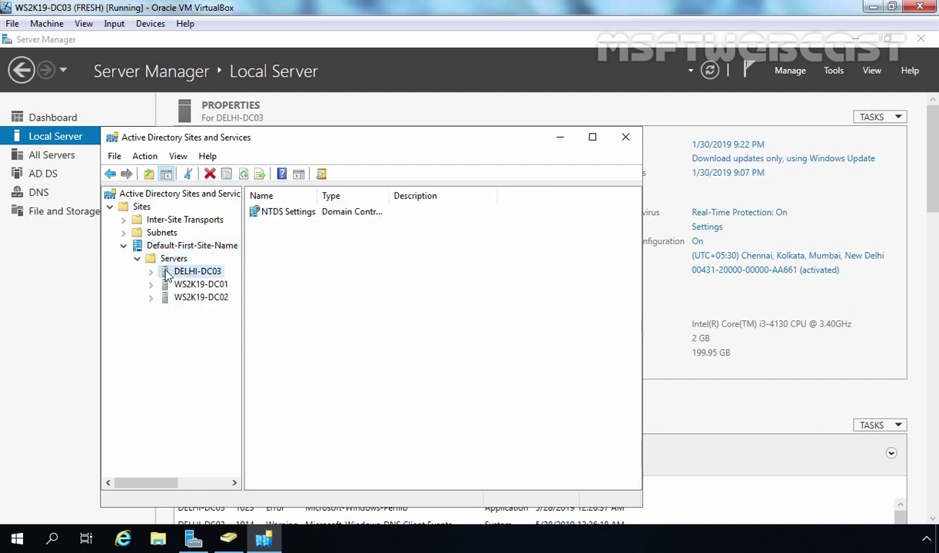
pyautogui.click(151, 272)
pyautogui.click(198, 286)
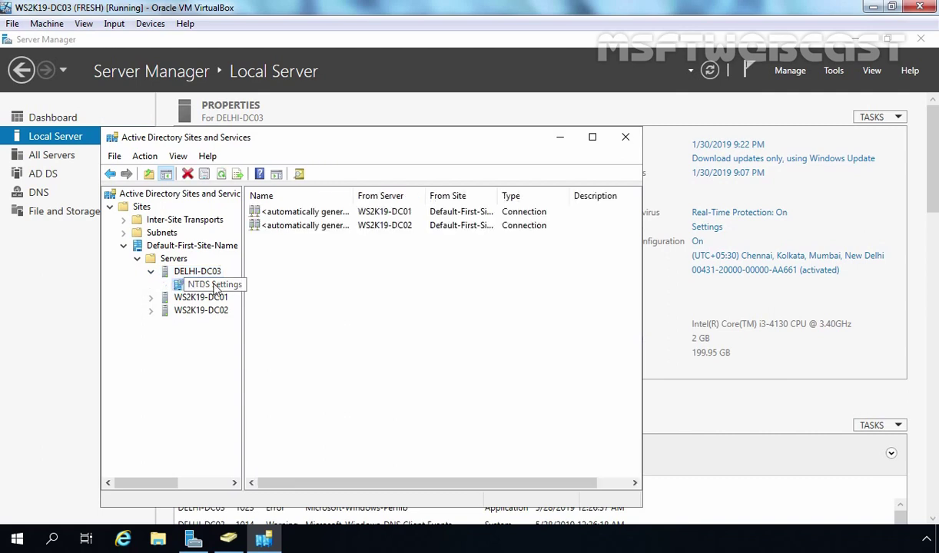
# Step: Run Check Replication Topology on the NTDS Settings of DELHI-DC03 and dismiss the message
pyautogui.rightClick(216, 287)
pyautogui.moveTo(274, 345)
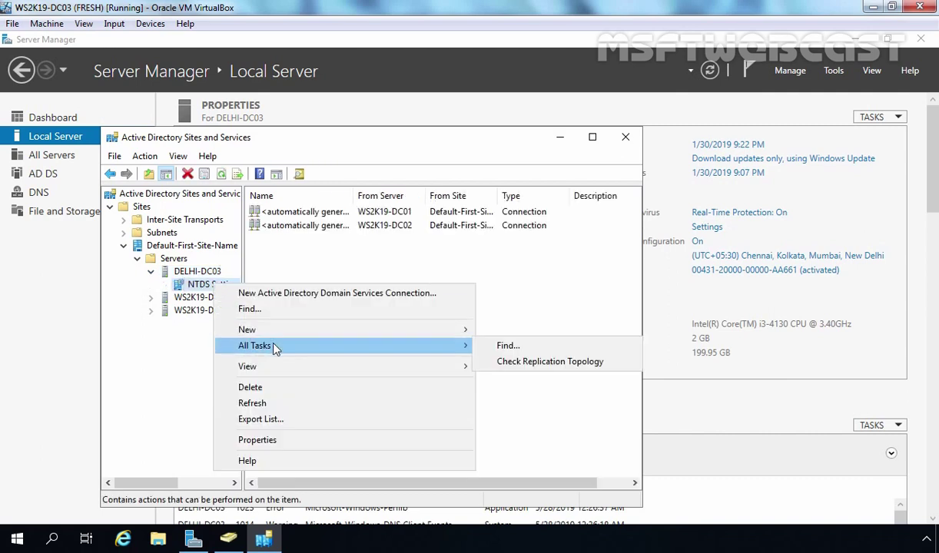
pyautogui.click(534, 362)
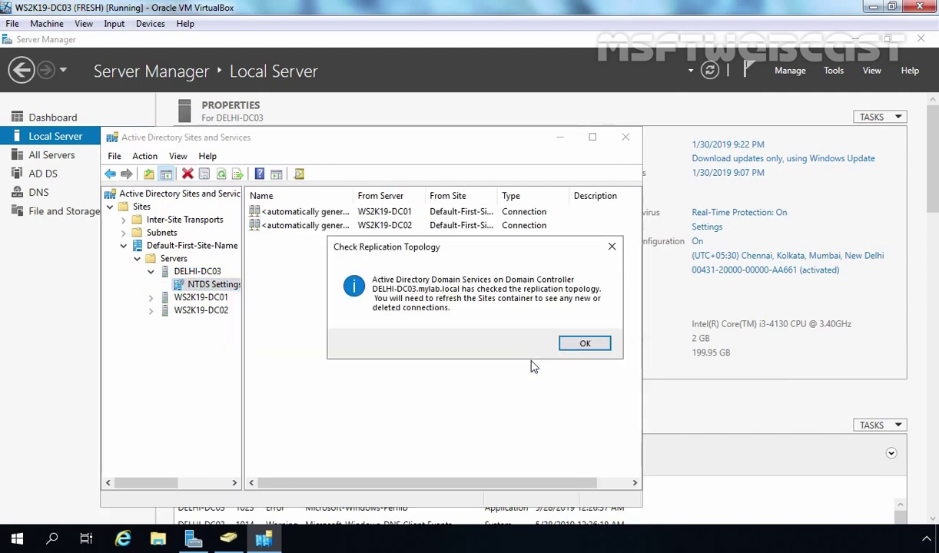
pyautogui.click(587, 347)
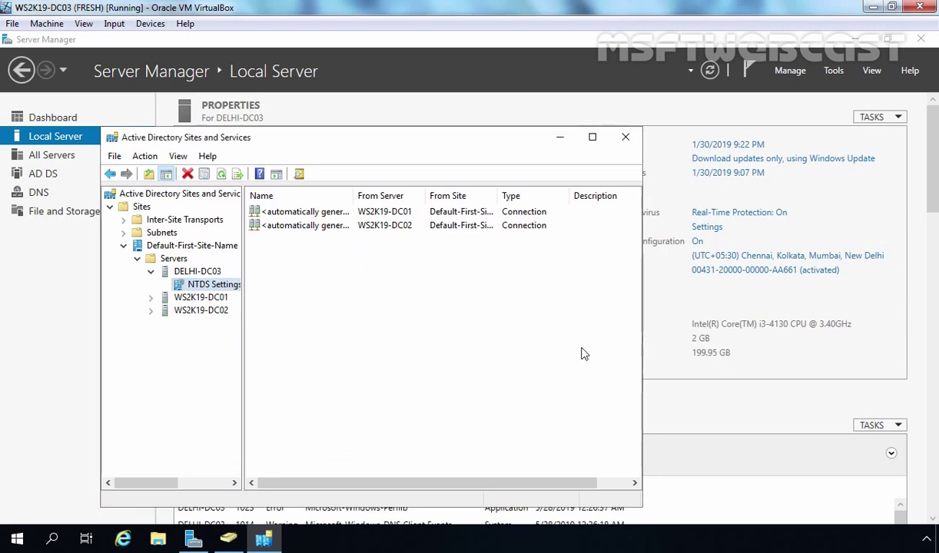
# Step: Force immediate replication on DELHI-DC03's connections from WS2K19-DC01 and WS2K19-DC02
pyautogui.click(299, 214)
pyautogui.rightClick(298, 213)
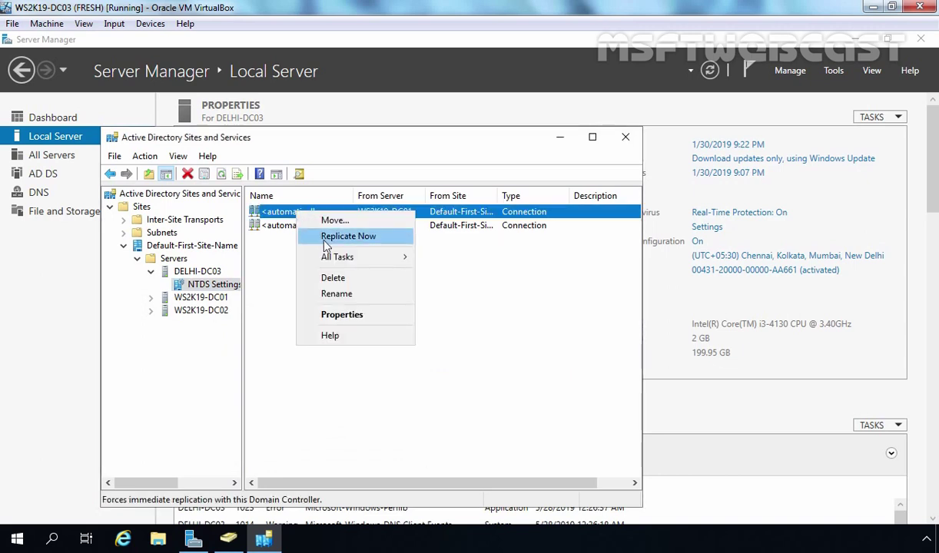
pyautogui.click(310, 233)
pyautogui.click(557, 336)
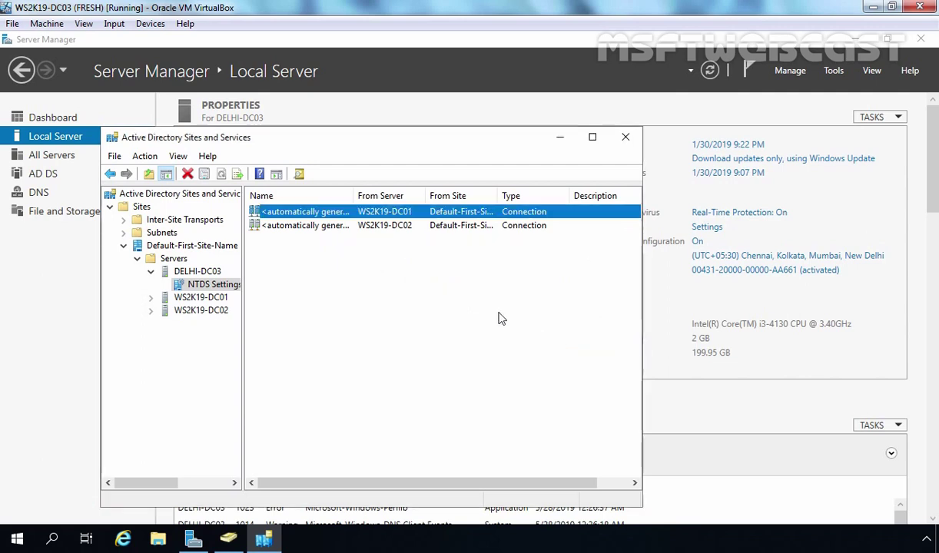
pyautogui.click(317, 230)
pyautogui.rightClick(311, 224)
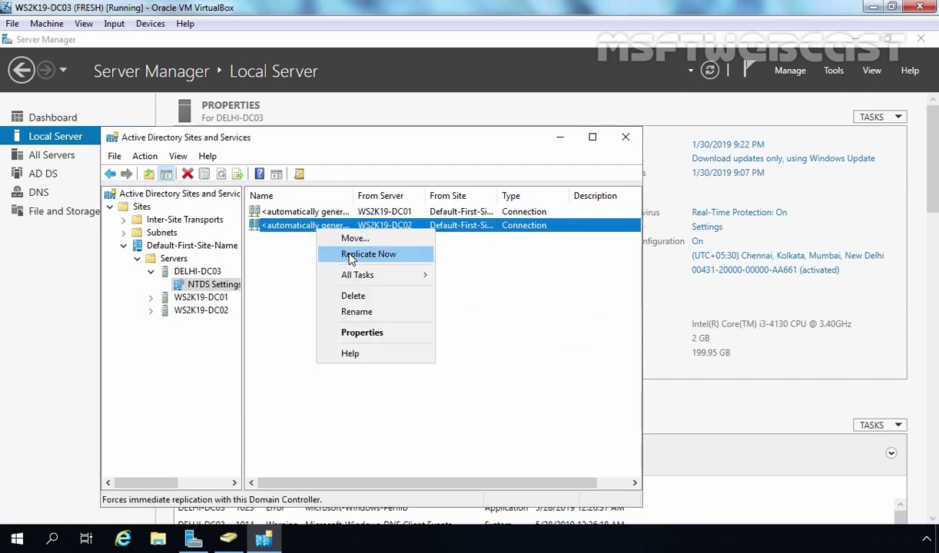
pyautogui.click(338, 252)
pyautogui.click(550, 340)
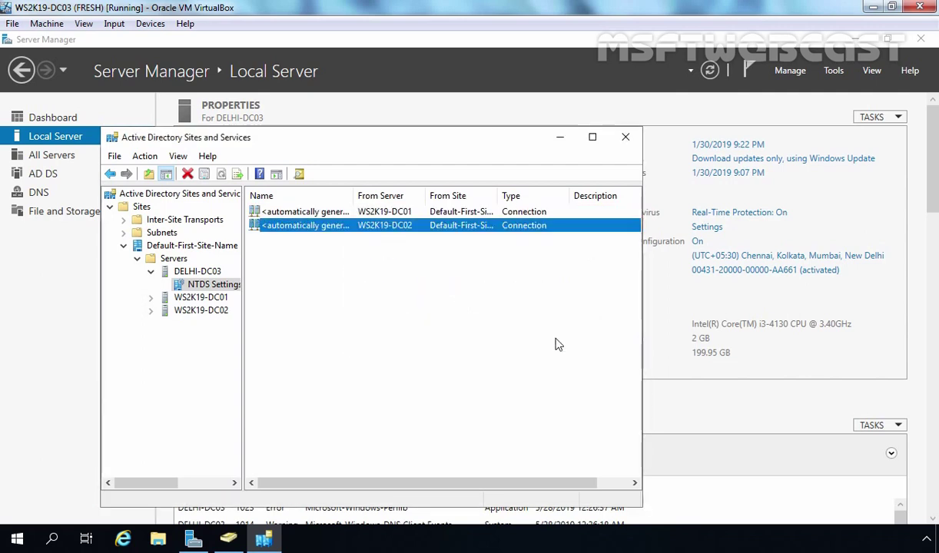
# Step: Check the Replicate From and Replicate To partners in DELHI-DC03's NTDS Settings properties, and minimize the console
pyautogui.rightClick(201, 288)
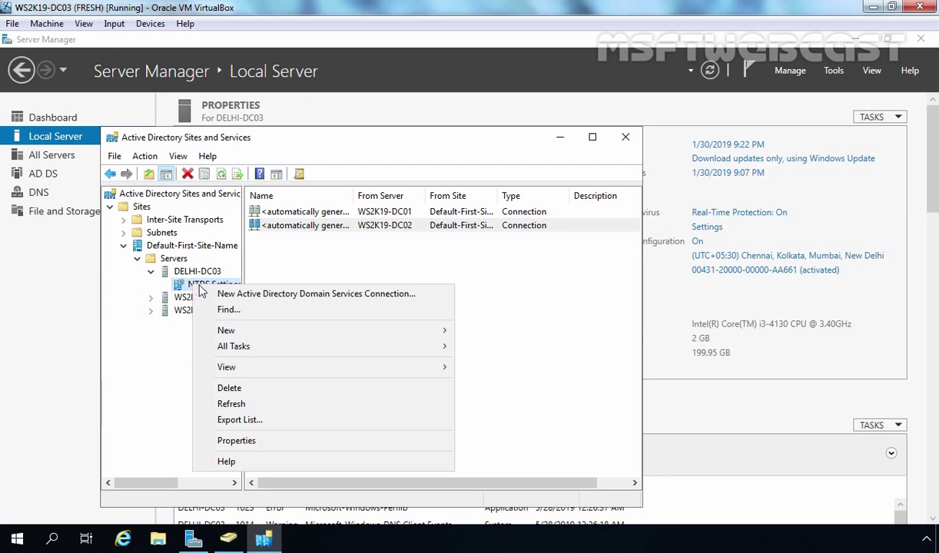
pyautogui.click(262, 441)
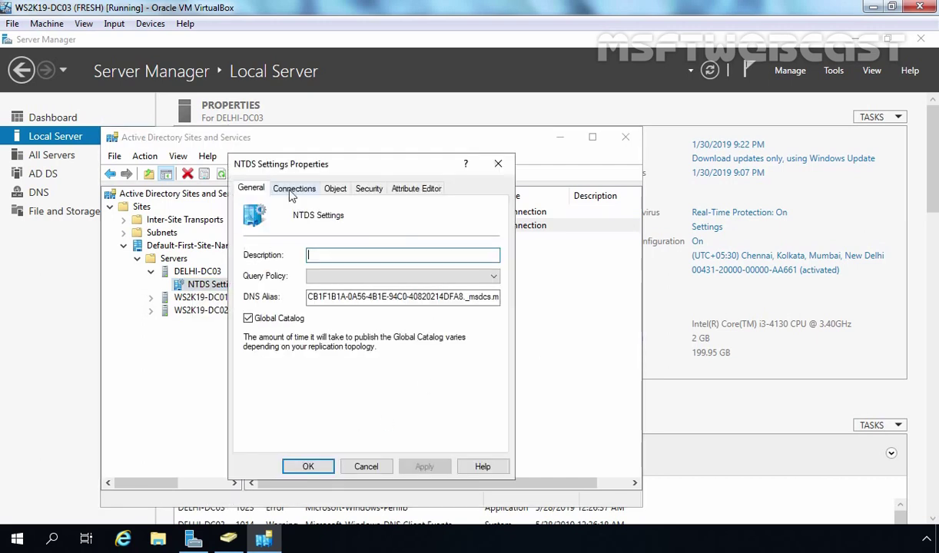
pyautogui.click(293, 189)
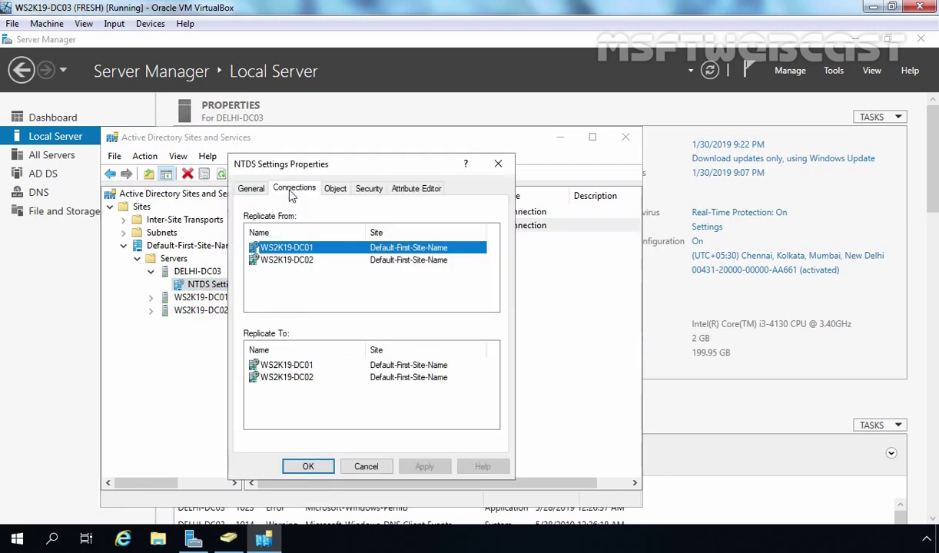
pyautogui.click(312, 266)
pyautogui.click(305, 367)
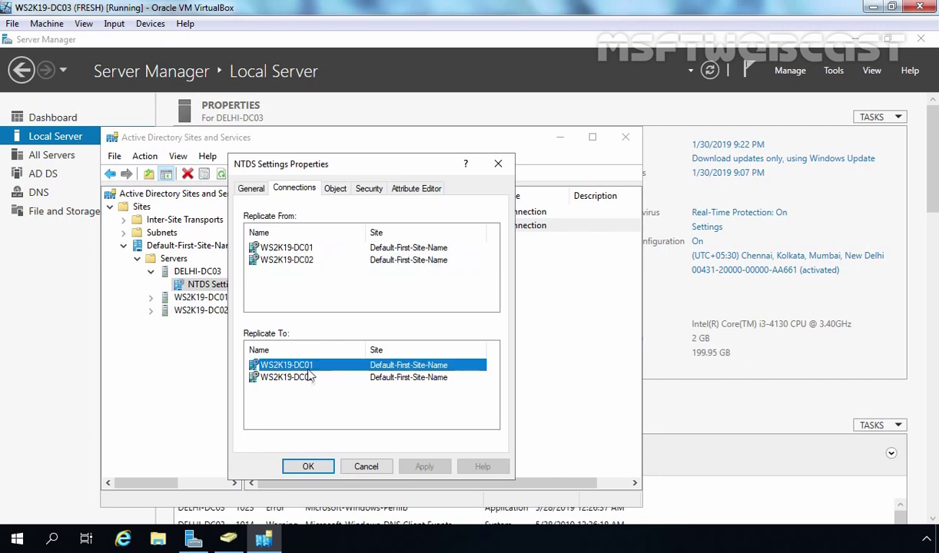
pyautogui.click(294, 376)
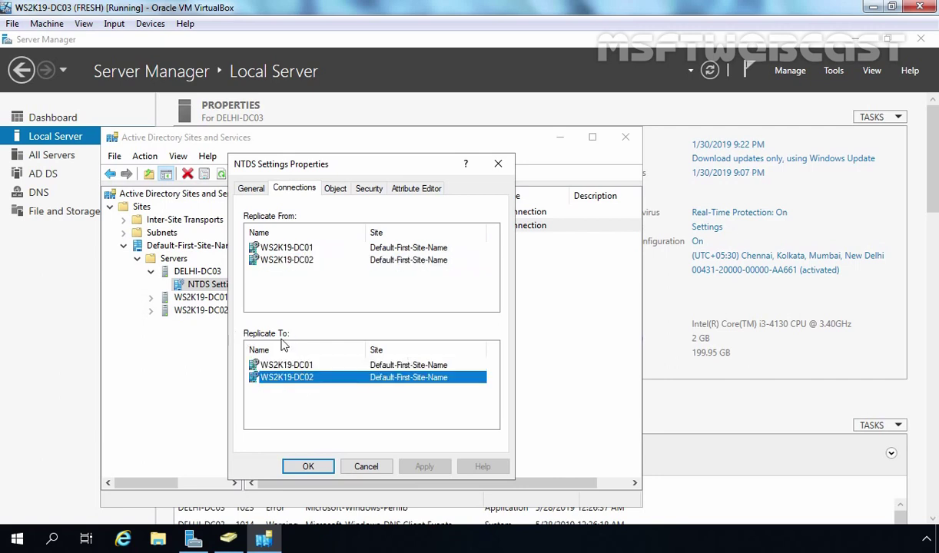
pyautogui.click(308, 466)
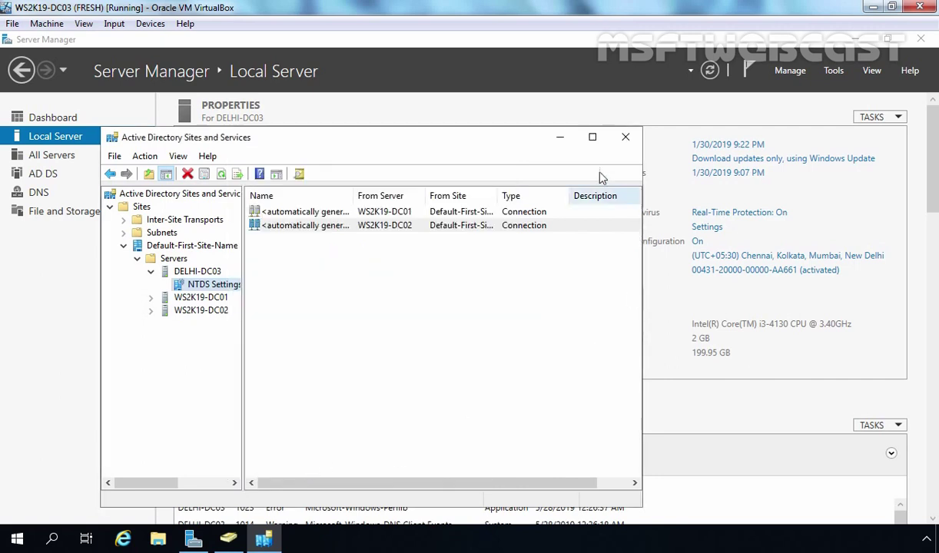
pyautogui.click(559, 137)
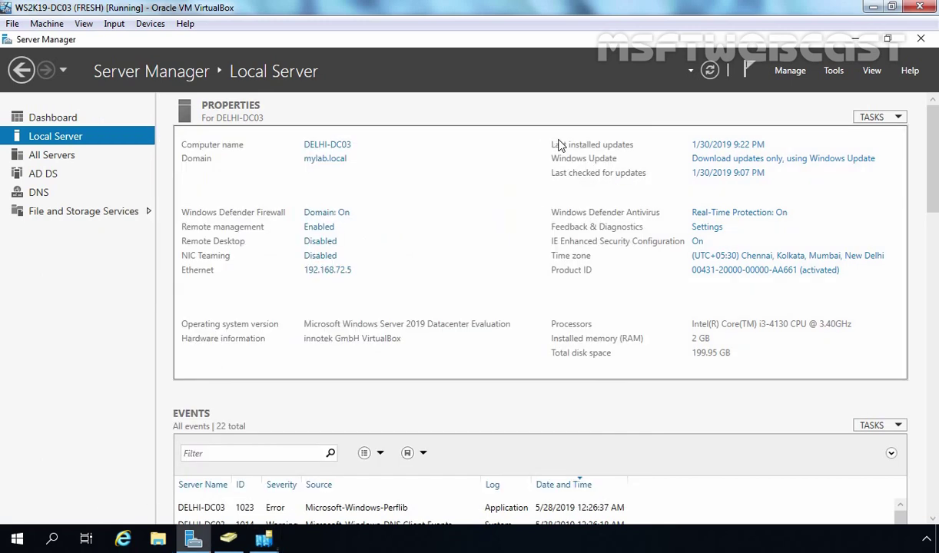